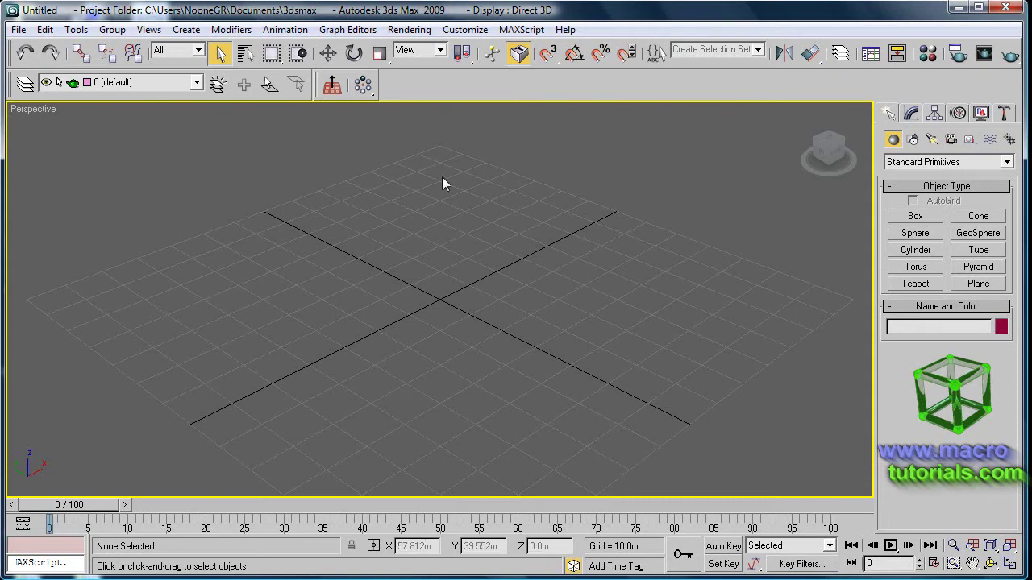
Step: Turn on the Edged Faces display for the Perspective viewport
right_click(48, 109)
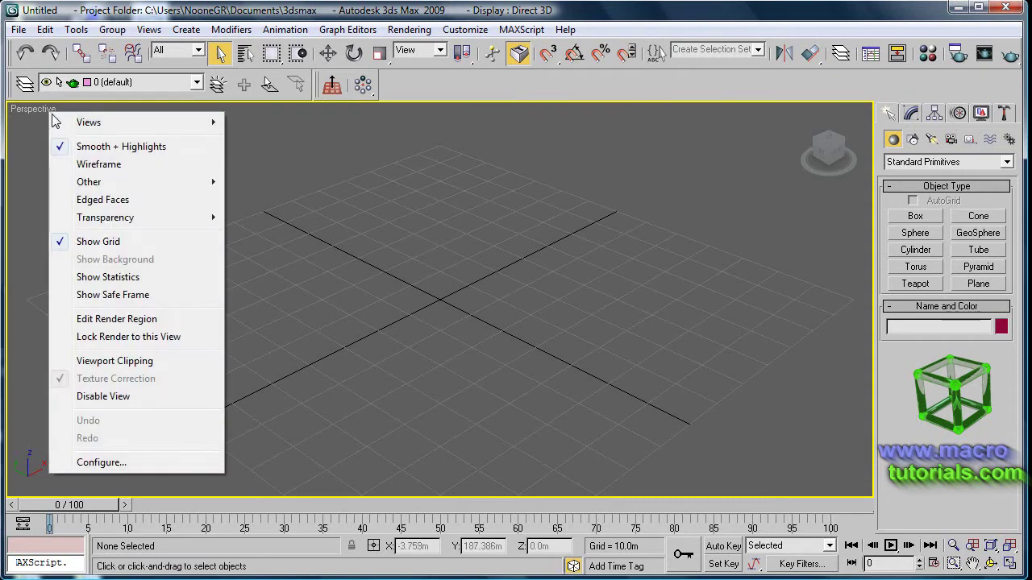
click(94, 200)
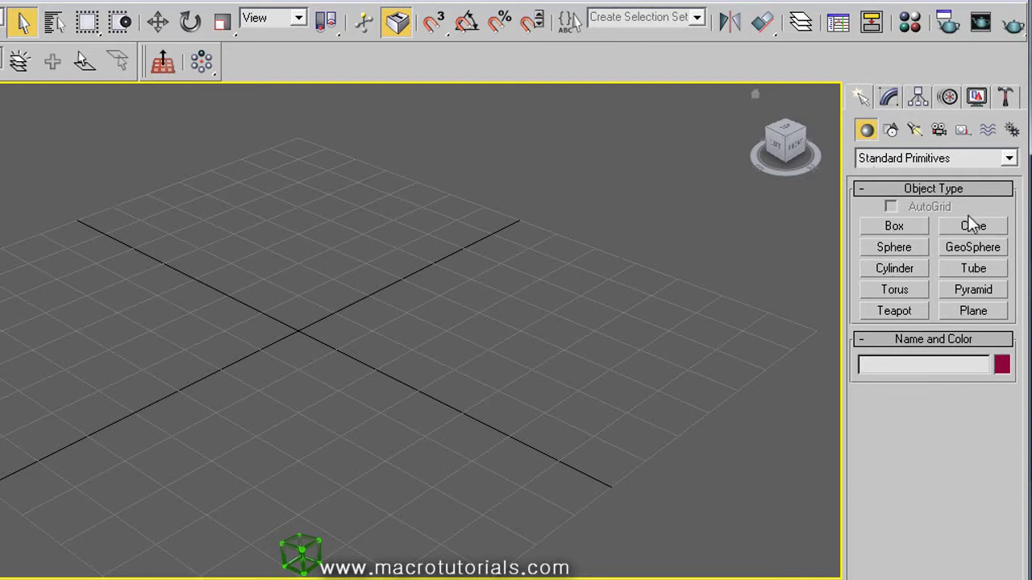
Step: Draw two boxes on the grid, one about 38 × 35 × 21 m at the back and one about 41 × 43 × 16 m beside it
click(896, 228)
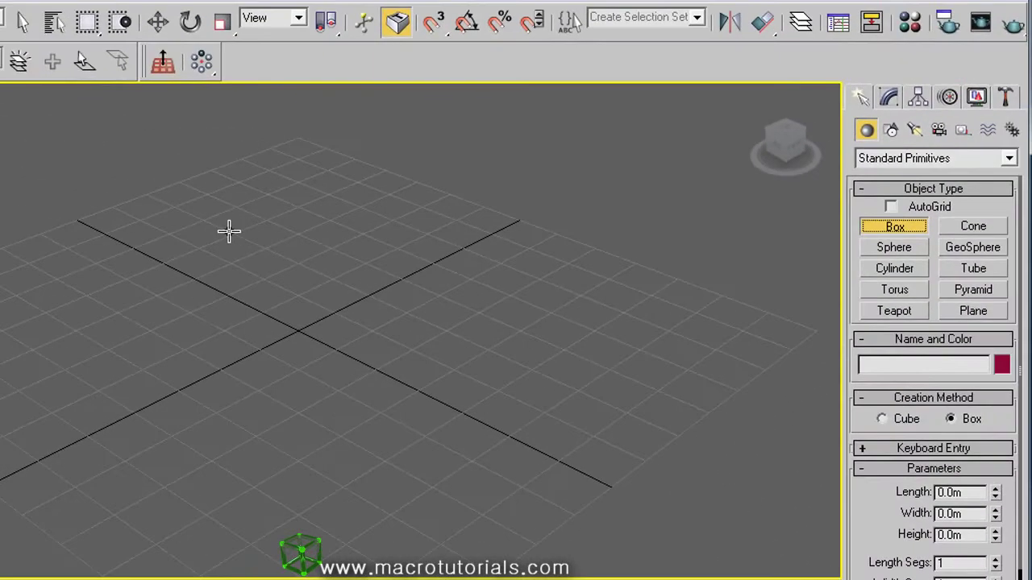
drag(226, 232, 460, 235)
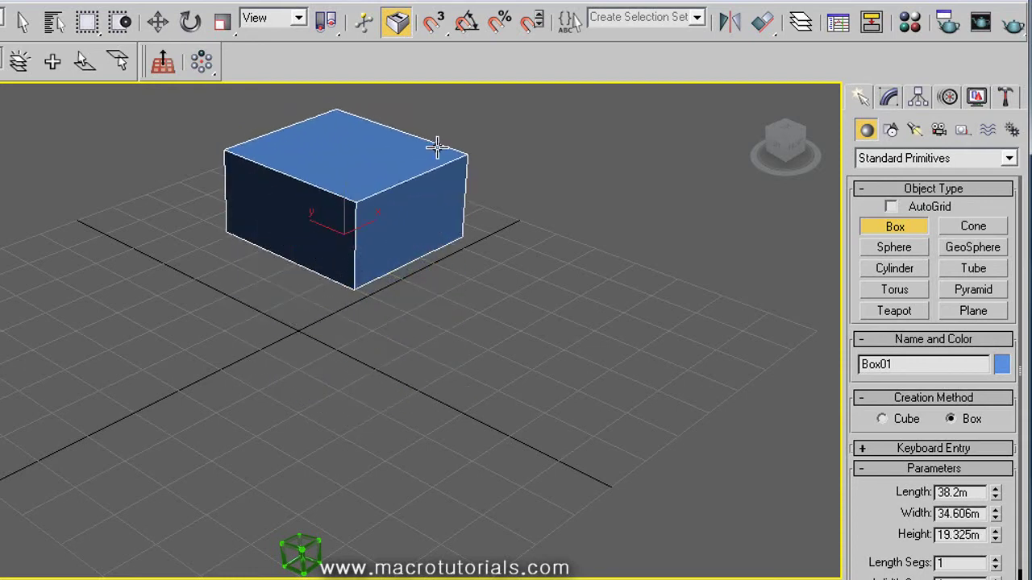
click(440, 138)
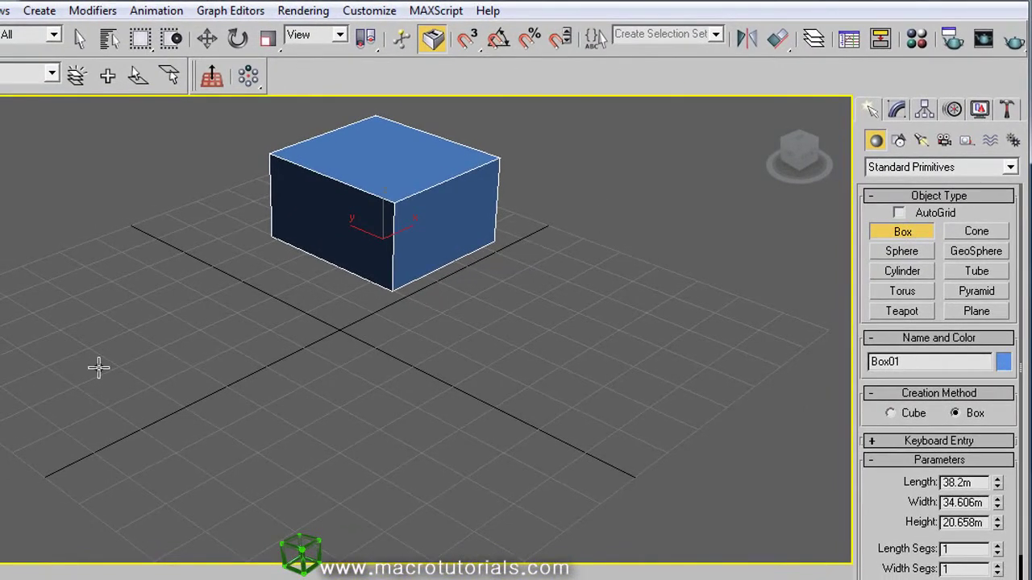
drag(21, 335, 315, 329)
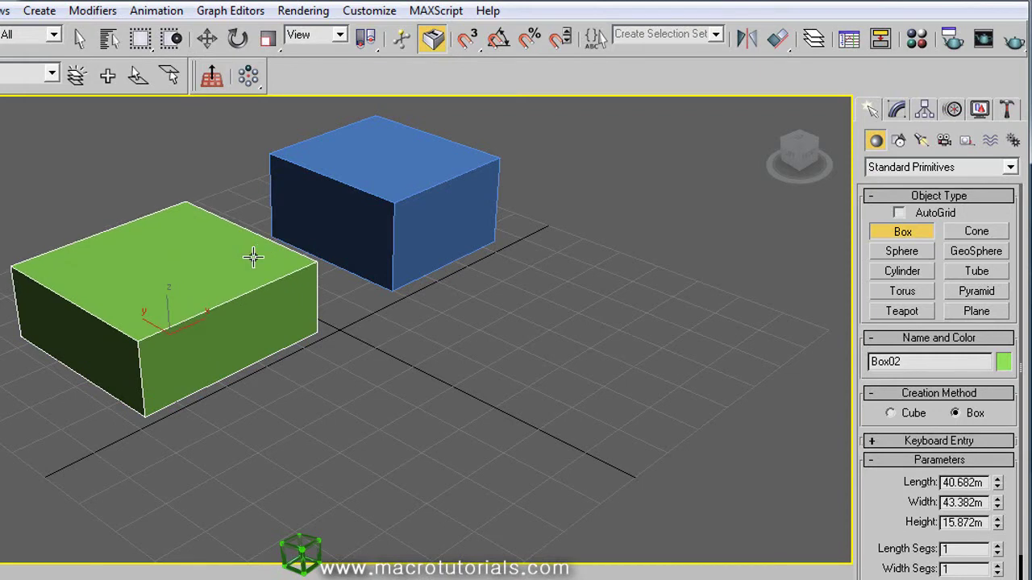
right_click(508, 326)
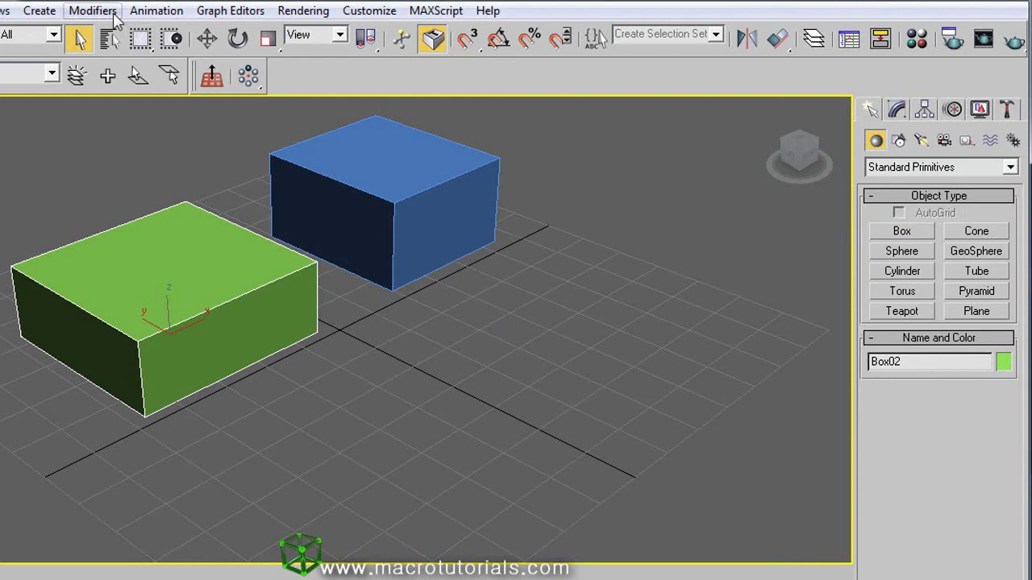
Step: Draw a third standard-primitive box on the free side of the grid, about 45 m long, 44 m wide and 24 m high
click(65, 16)
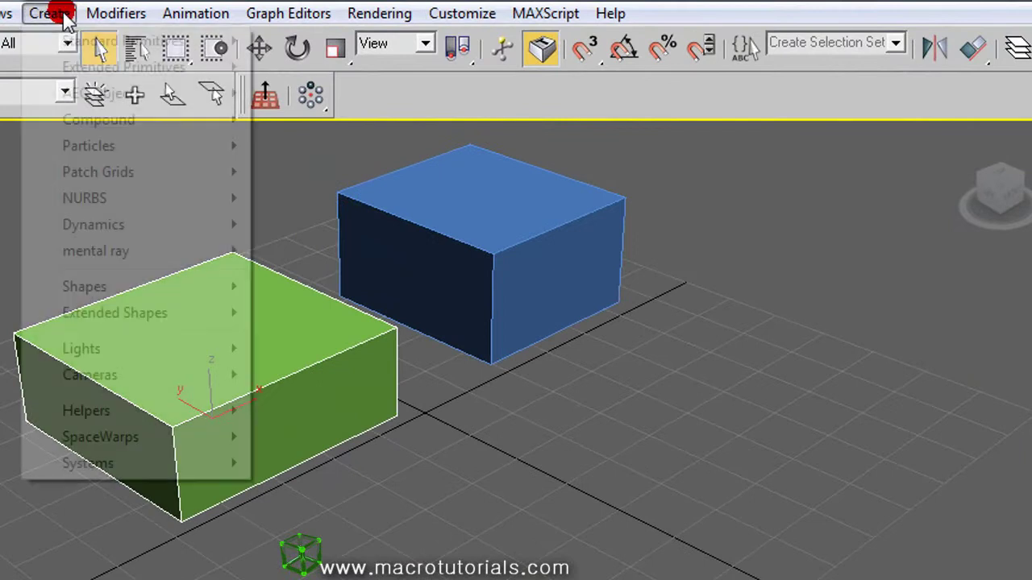
mouse_move(84, 49)
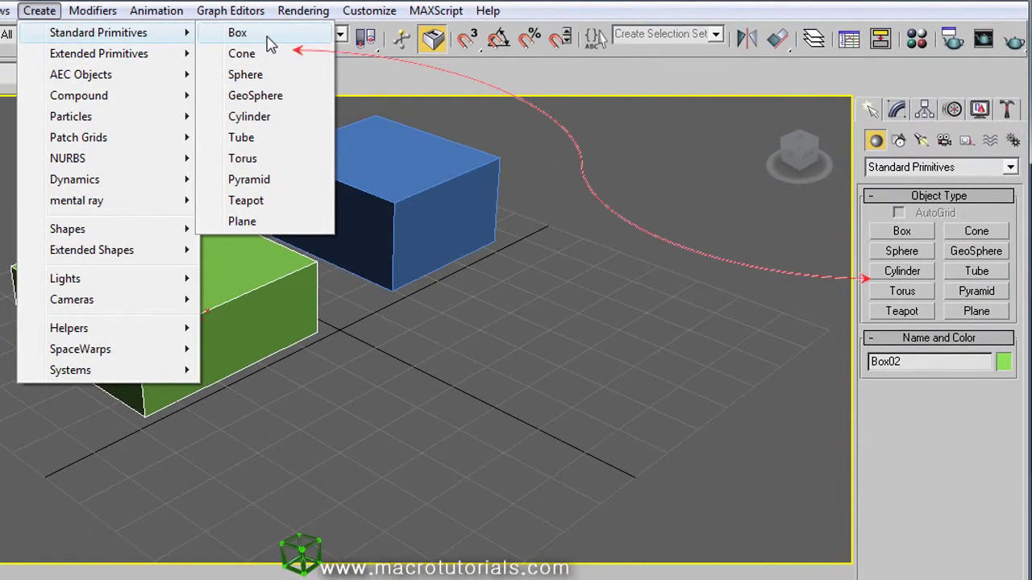
click(267, 34)
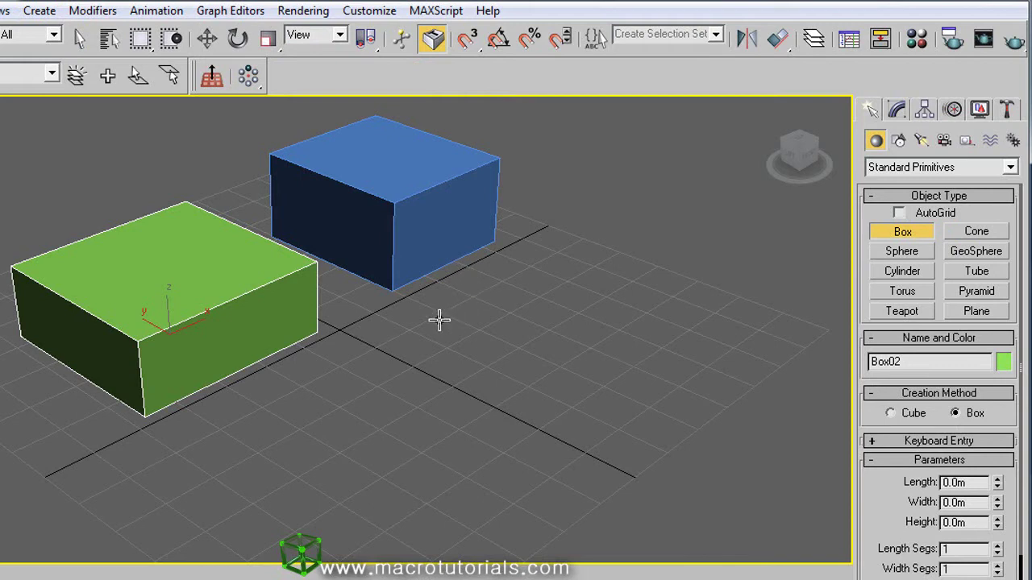
drag(438, 317, 744, 318)
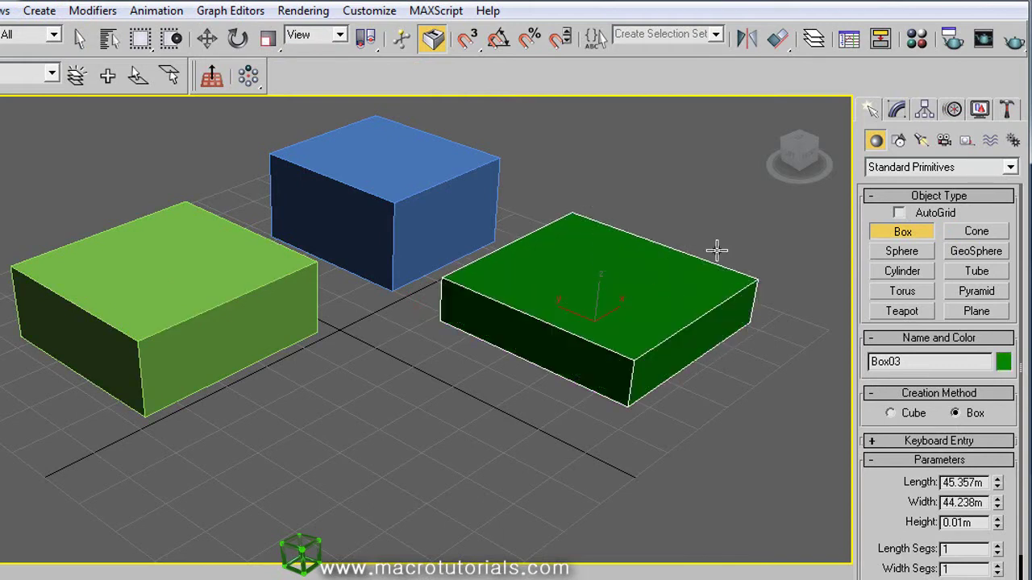
right_click(669, 257)
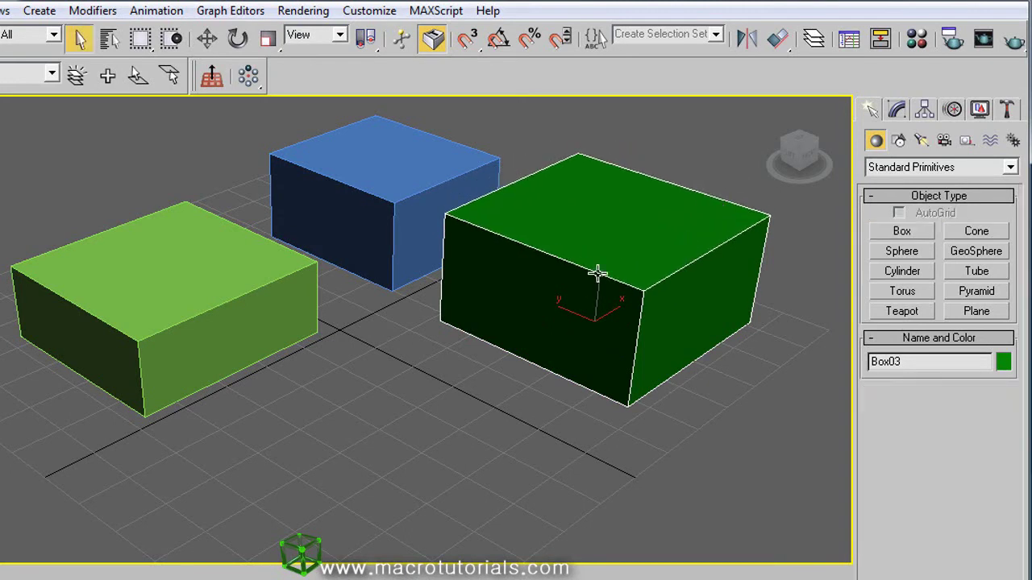
Step: Set the dark green box's length to 23 m, its width to 30 m and its height to about 27.7 m
click(896, 111)
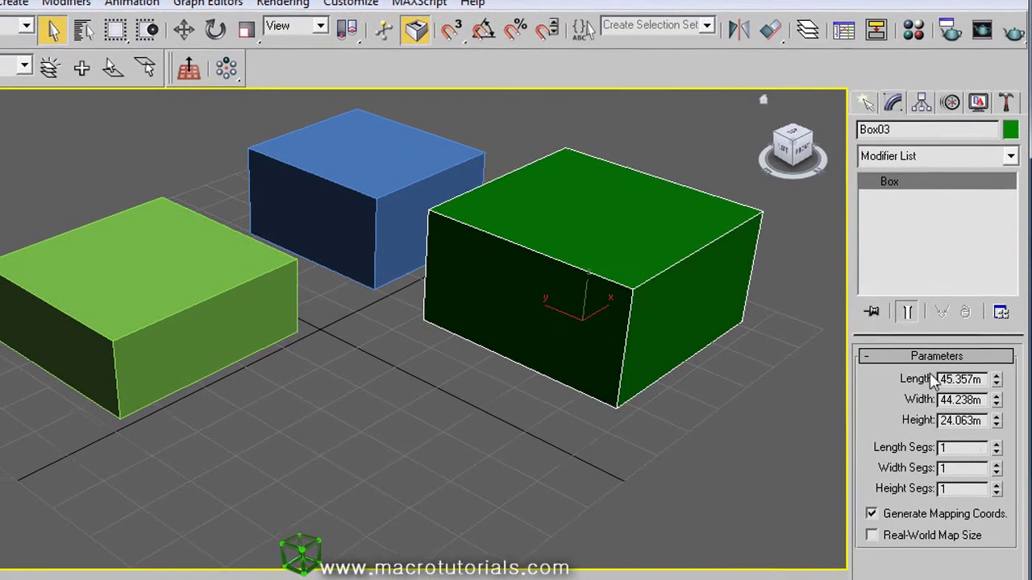
double_click(945, 380)
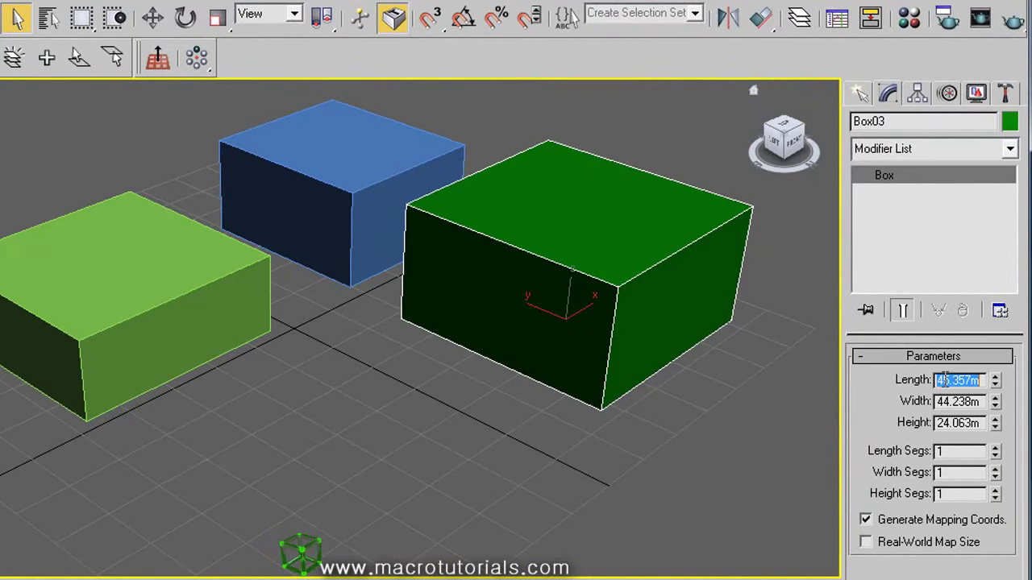
text(20)
key(Return)
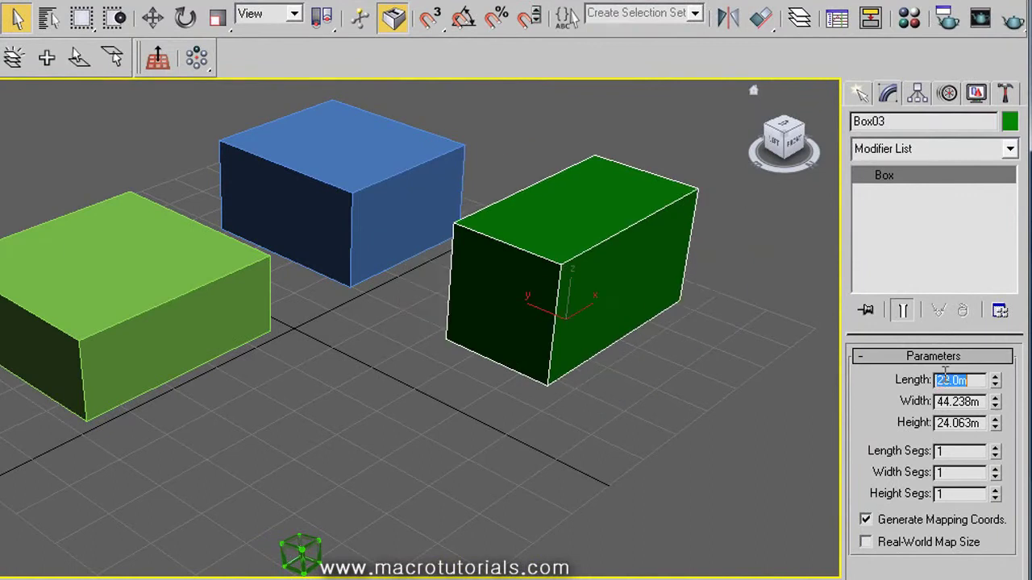
click(947, 401)
double_click(944, 400)
text(30)
key(Return)
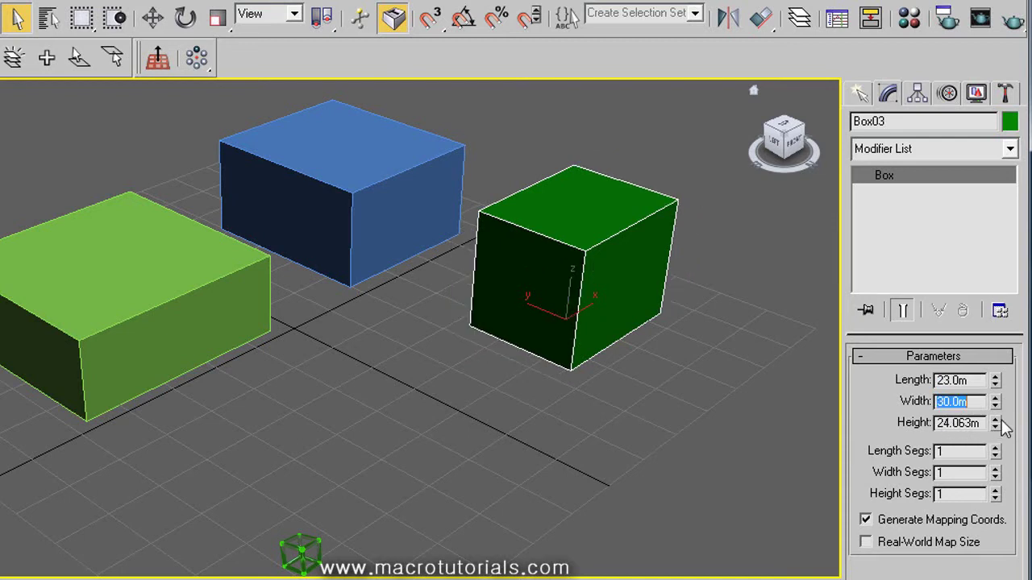
double_click(975, 425)
drag(997, 426, 1003, 404)
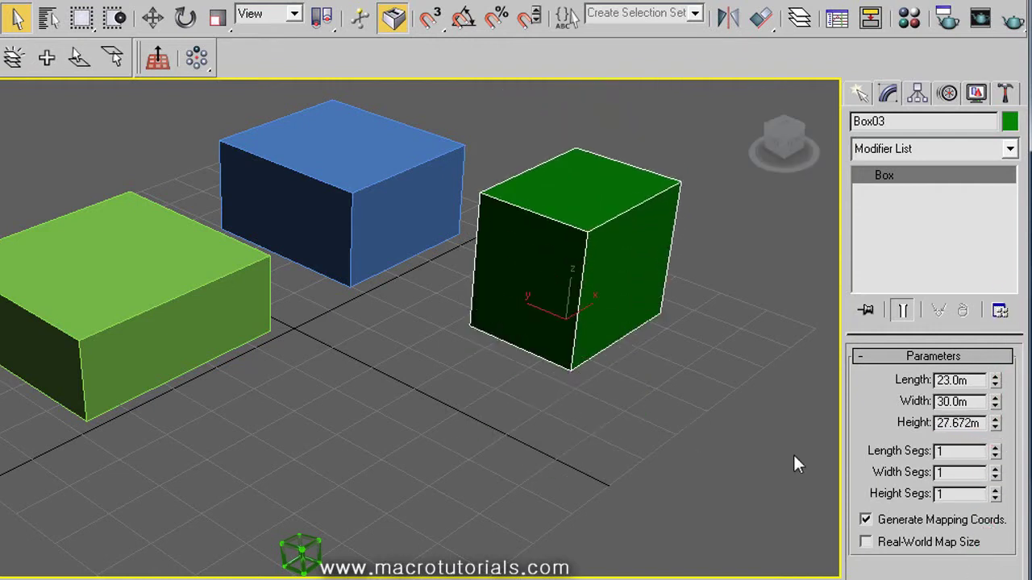
Step: Get a closer view of the dark green box and set its length, width and height segments to 2 each
scroll(645, 435, up, 6)
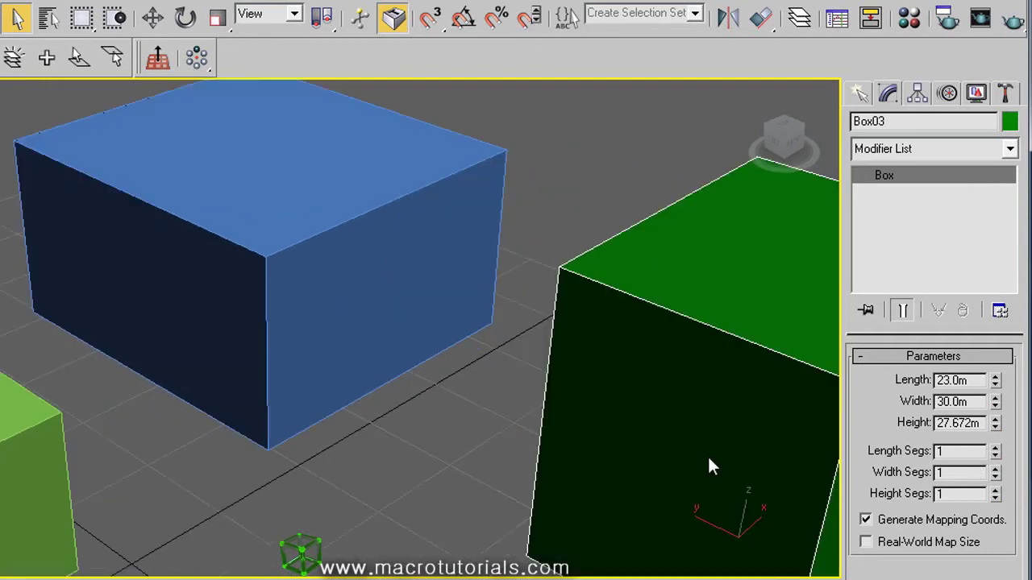
scroll(709, 459, down, 3)
middle_drag(708, 460, 334, 376)
scroll(334, 375, down, 2)
middle_drag(478, 337, 552, 373)
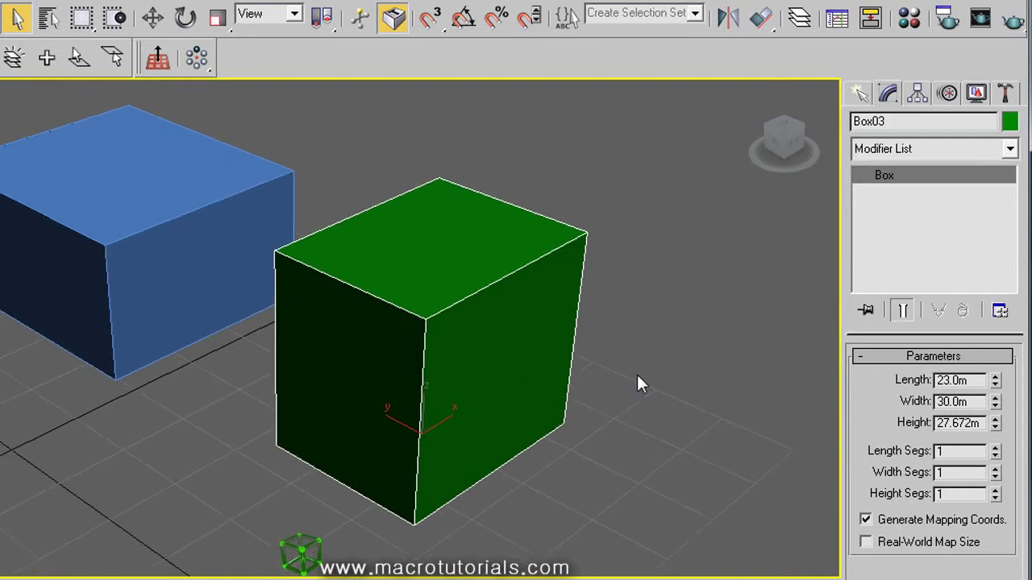
middle_drag(637, 384, 701, 413)
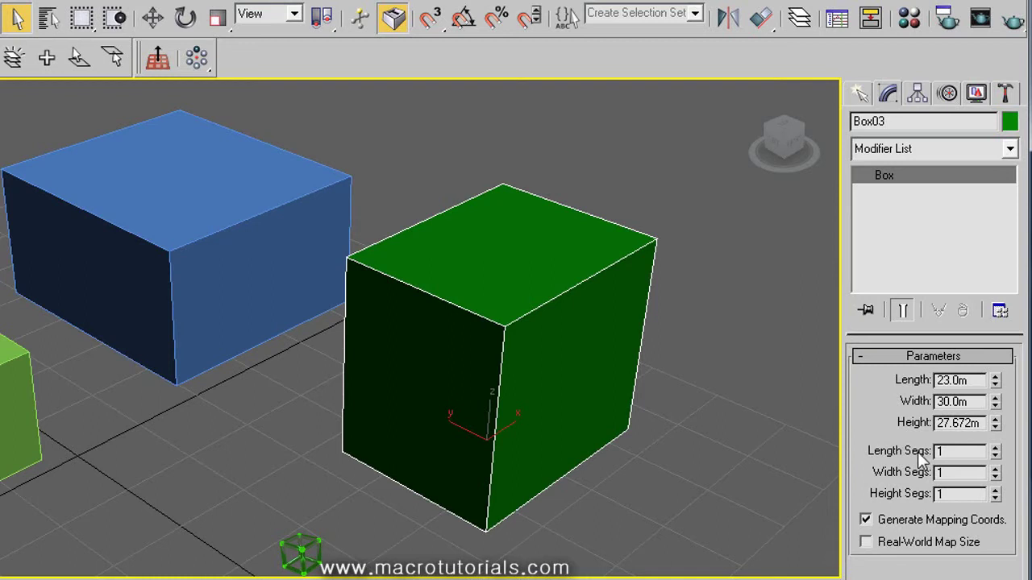
click(995, 449)
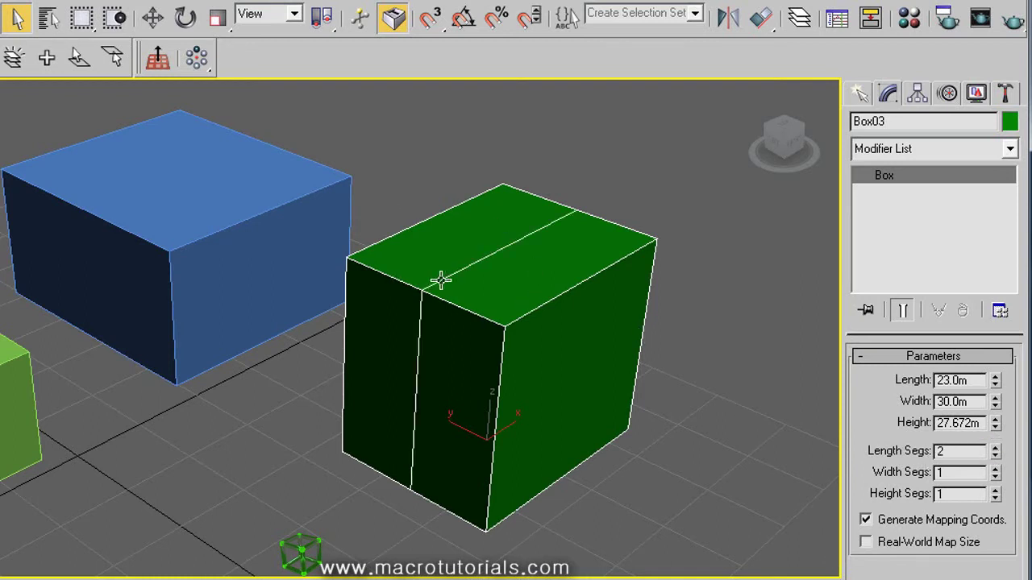
click(994, 469)
click(995, 489)
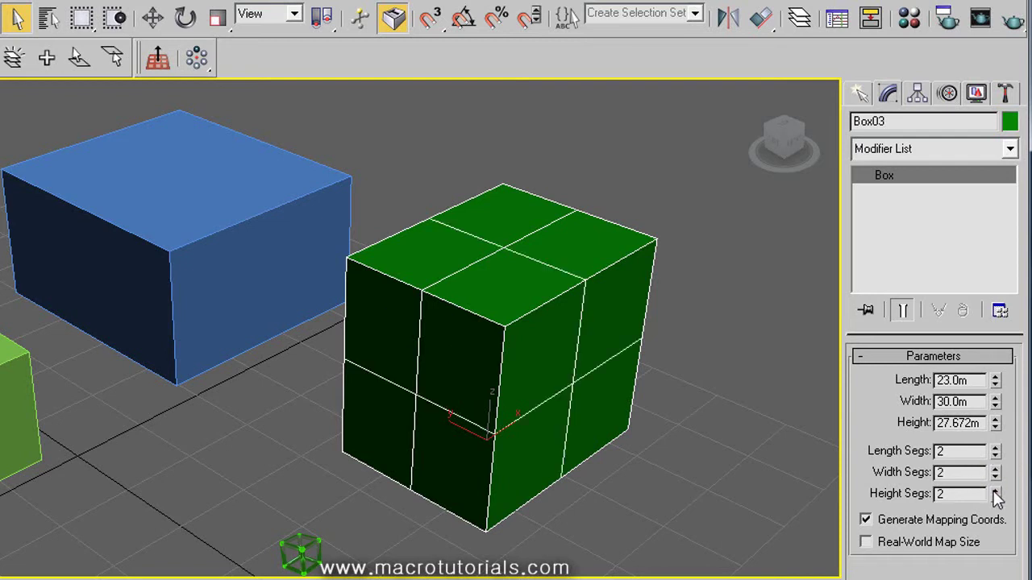
Step: Increase the dark green box's segments to 6 in length, 7 in width and 6 in height
click(996, 449)
click(995, 448)
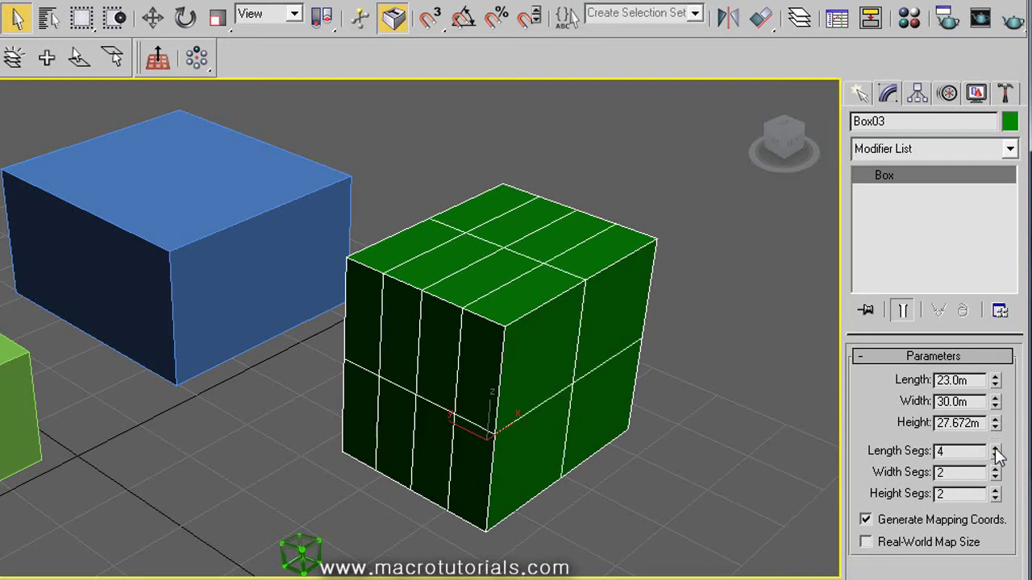
click(995, 449)
click(995, 449)
click(994, 469)
click(994, 469)
click(995, 470)
click(994, 469)
click(995, 469)
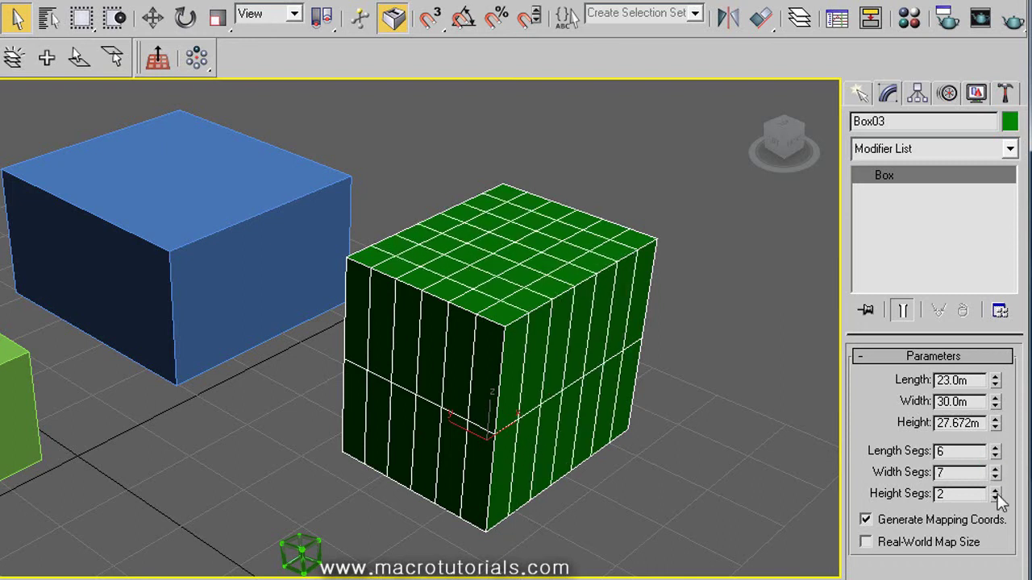
click(996, 497)
click(995, 496)
click(996, 489)
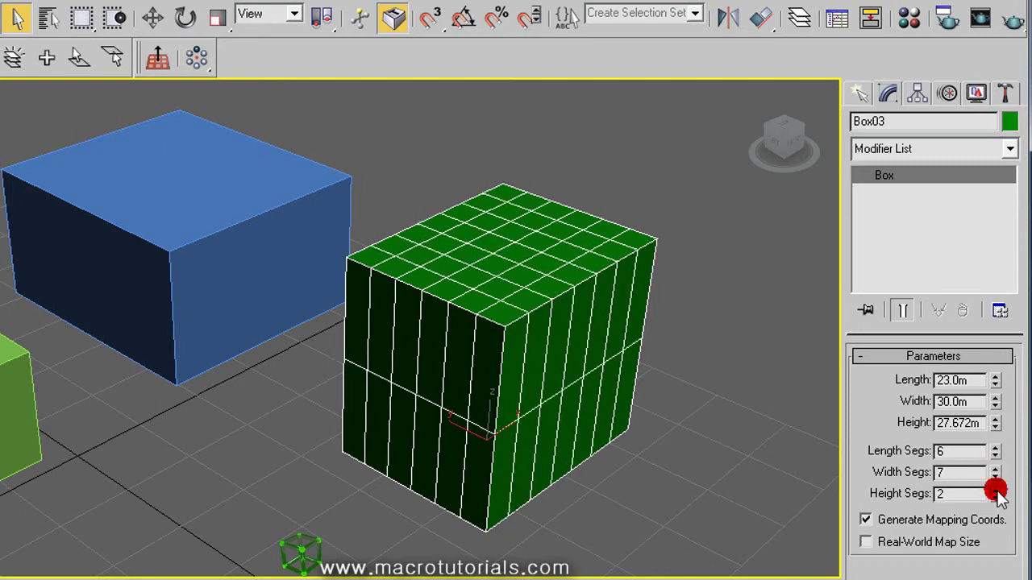
click(996, 489)
click(996, 489)
click(996, 489)
click(995, 489)
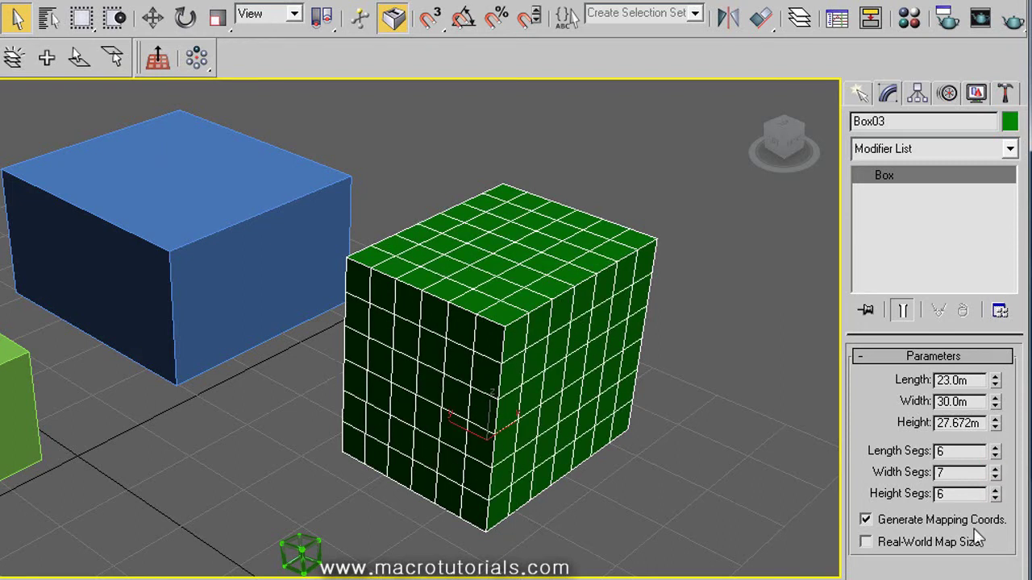
Step: Rename the selected box to "green box"
click(910, 121)
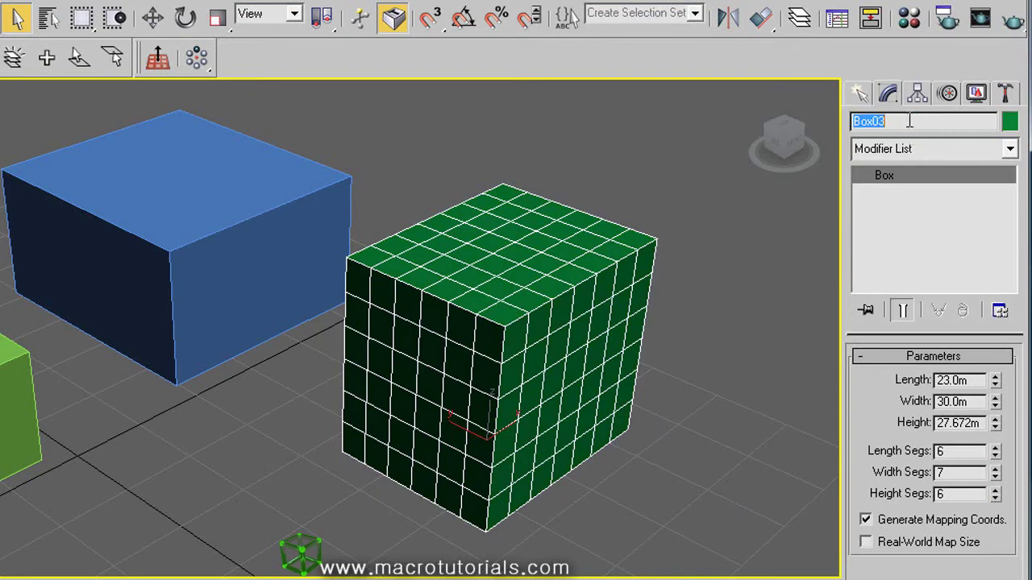
double_click(897, 121)
text(green box)
Step: Open the object color settings for the green box and try several green and blue swatches from the 3ds Max palette
click(1009, 121)
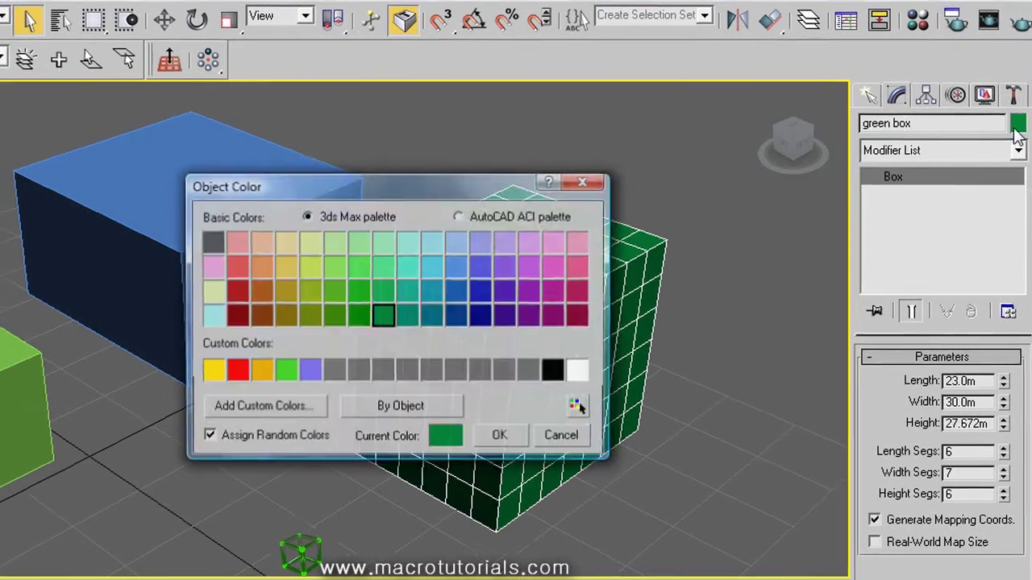
drag(484, 183, 174, 250)
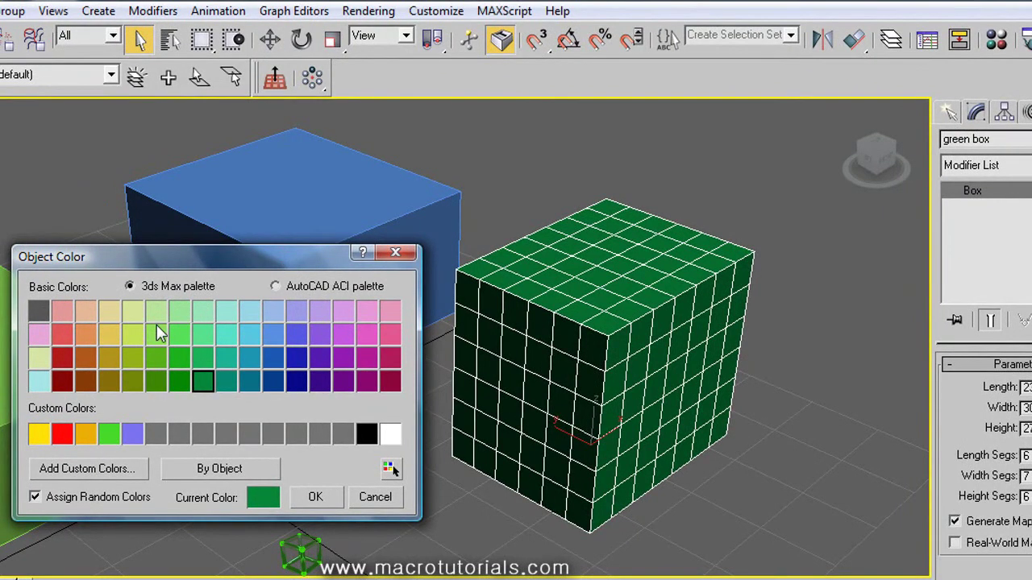
click(156, 334)
click(250, 357)
click(304, 333)
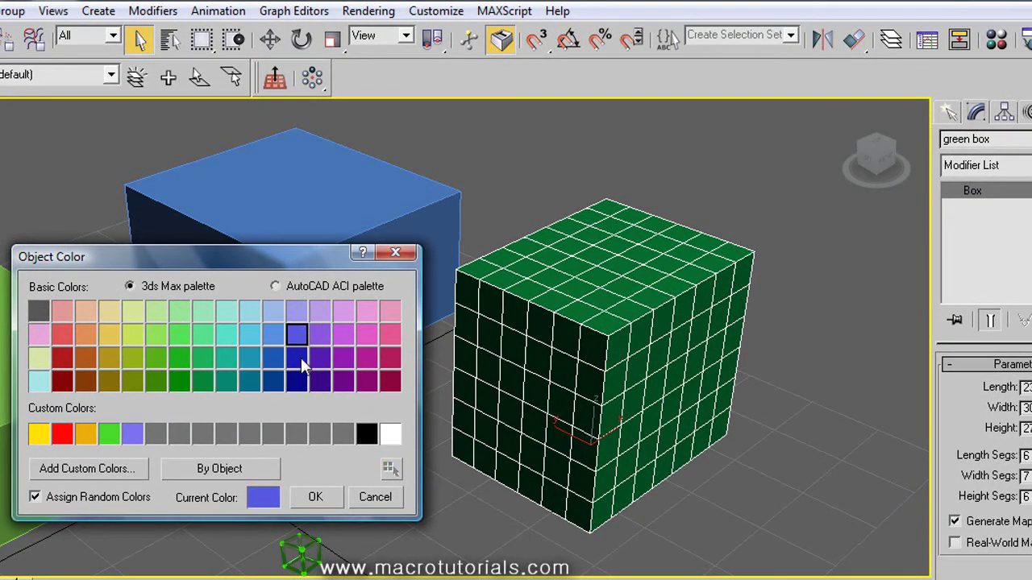
click(297, 358)
Step: Switch to the AutoCAD ACI palette and try a purple and some blue swatches
click(275, 287)
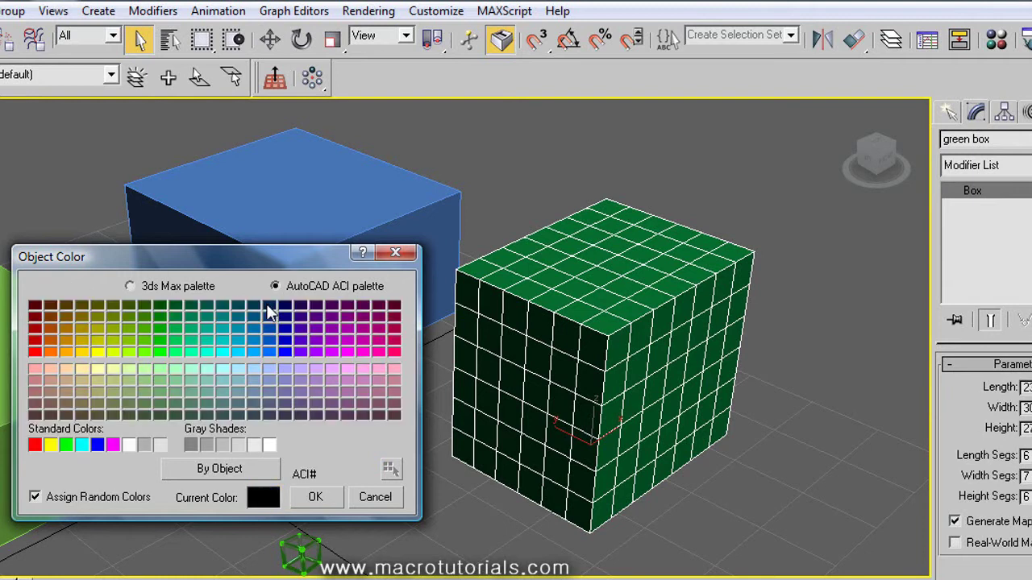
click(321, 319)
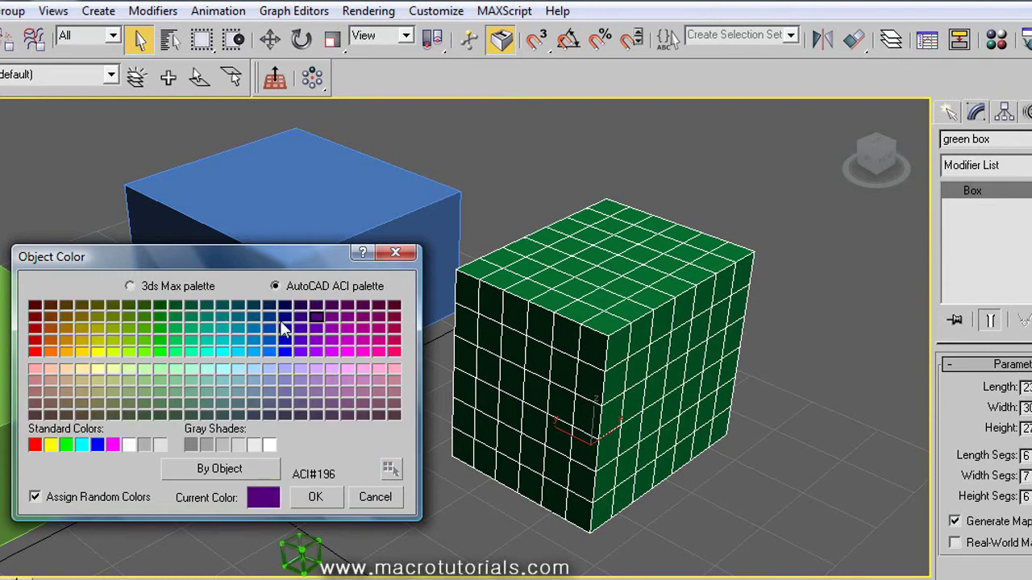
click(285, 321)
click(253, 328)
Step: Return to the 3ds Max palette, try the purple and green custom colors and select the first empty custom color slot
click(130, 286)
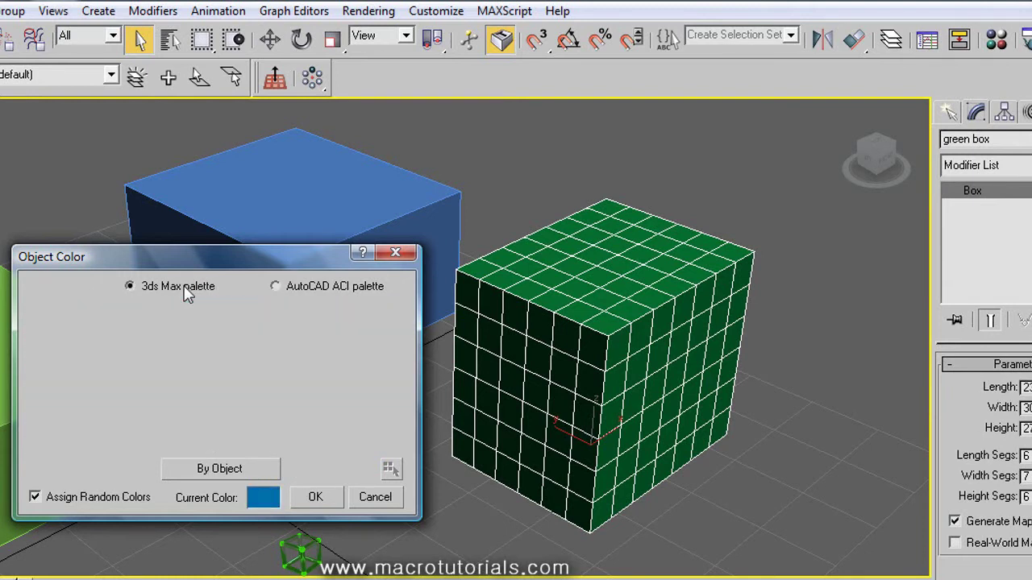
click(134, 435)
click(110, 435)
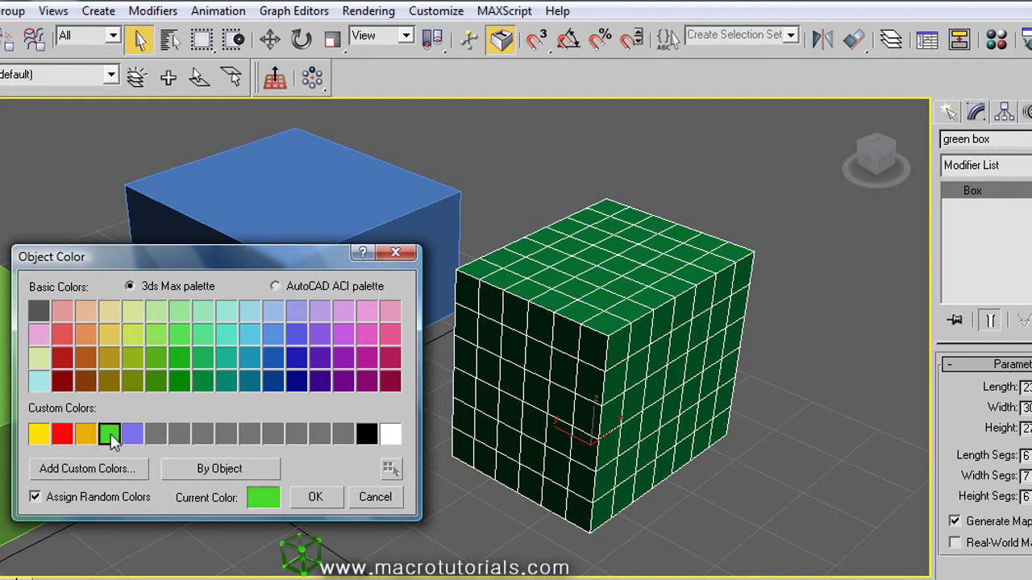
click(154, 432)
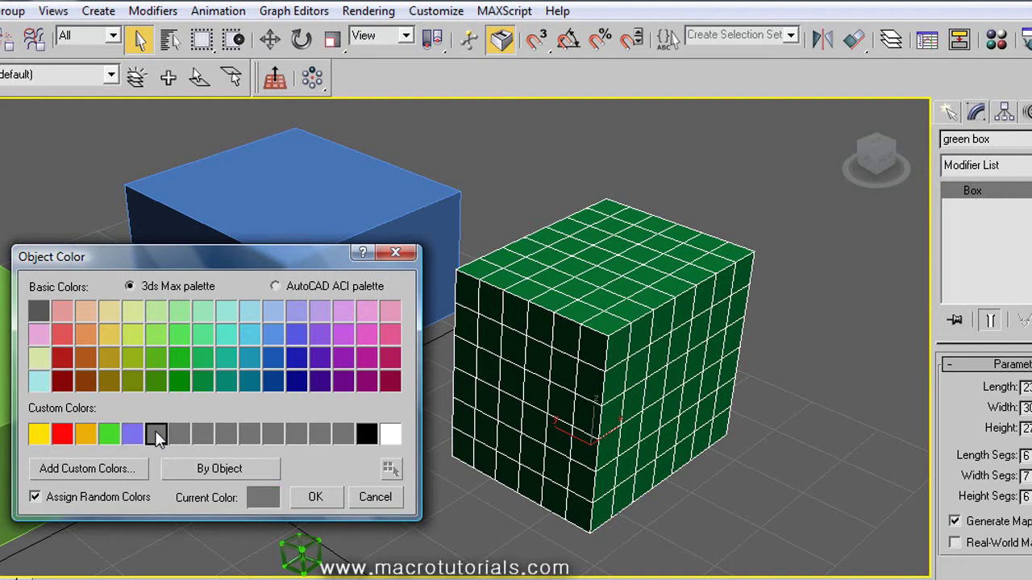
Step: Start adding a custom color and mix a light blue with red 86, green 129 and blue 178
click(85, 468)
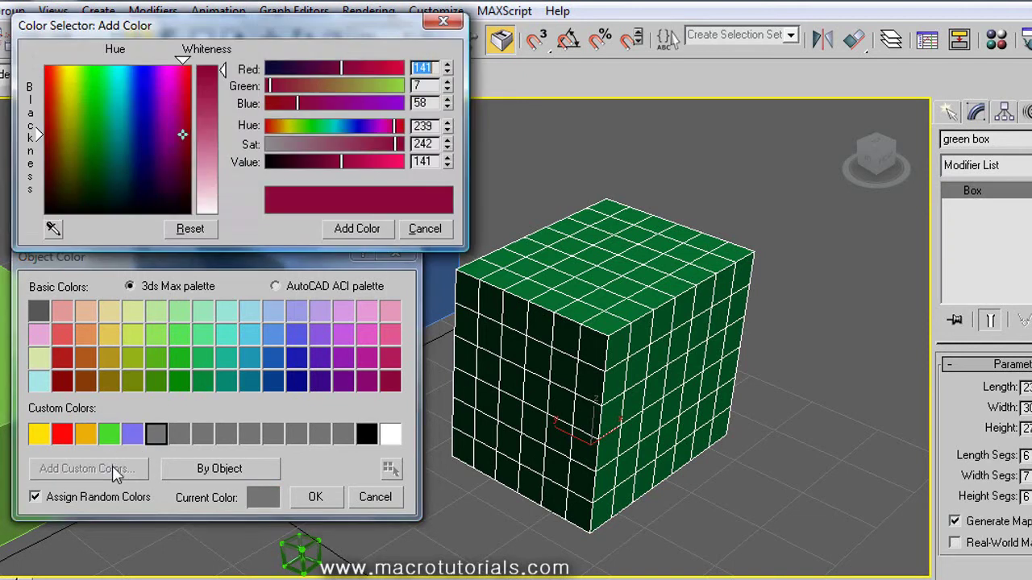
mouse_move(130, 117)
mouse_down()
mouse_move(91, 192)
mouse_move(130, 133)
mouse_up()
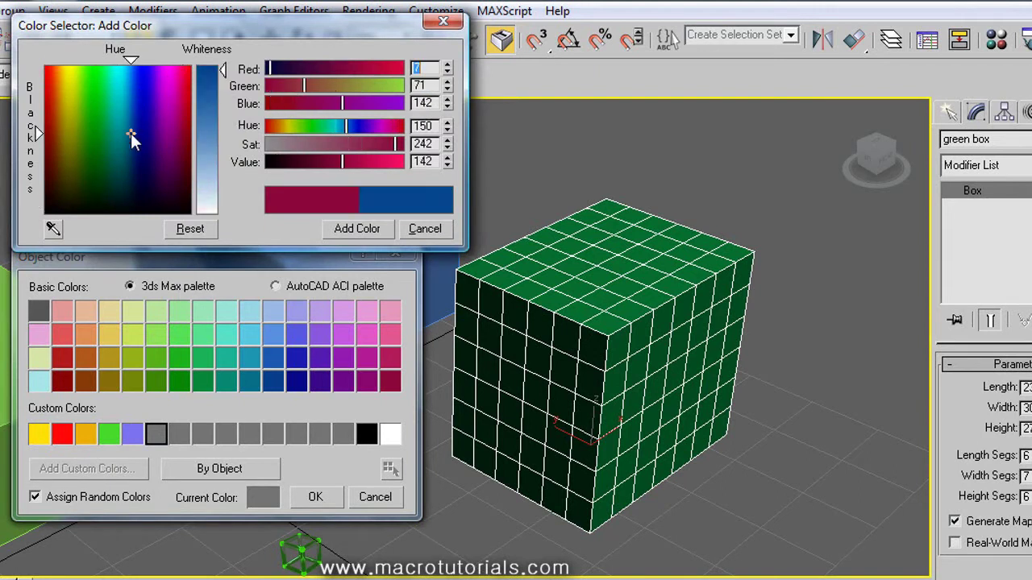
mouse_move(208, 103)
mouse_down()
mouse_move(216, 169)
mouse_move(216, 116)
mouse_up()
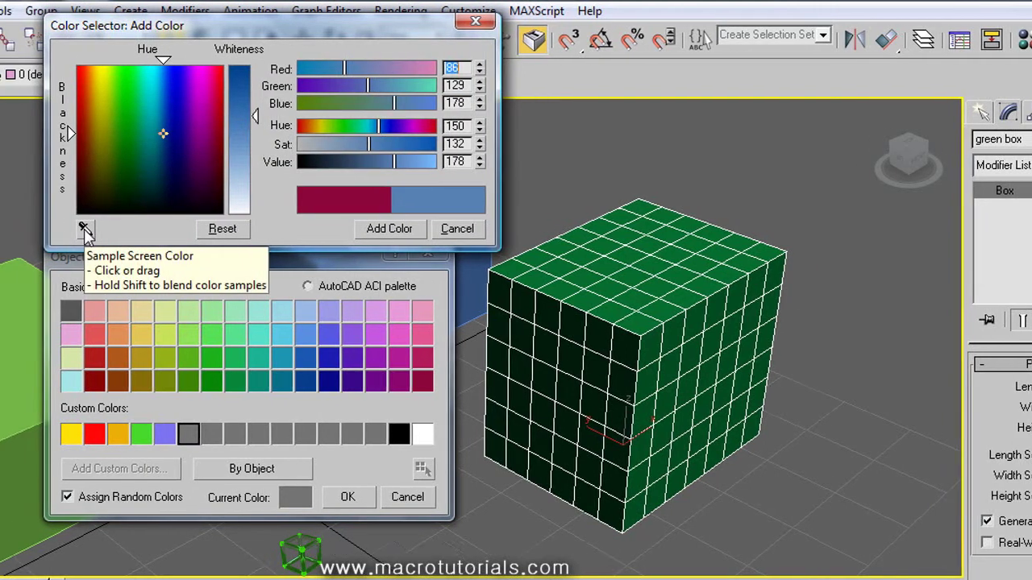
Step: Sample the light green box's color from the viewport, add it as a custom color and apply it to the green box
click(51, 230)
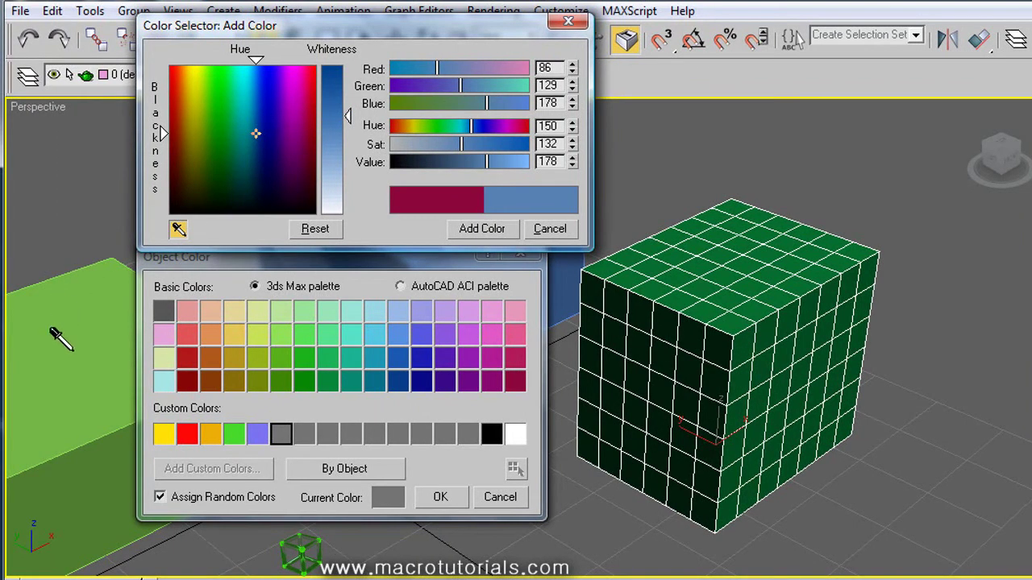
click(52, 331)
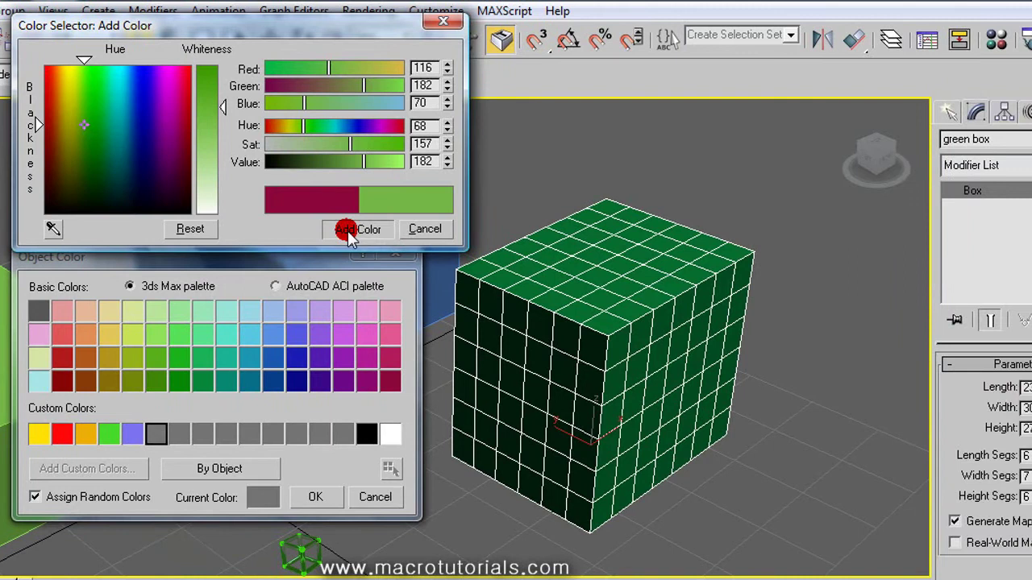
click(472, 230)
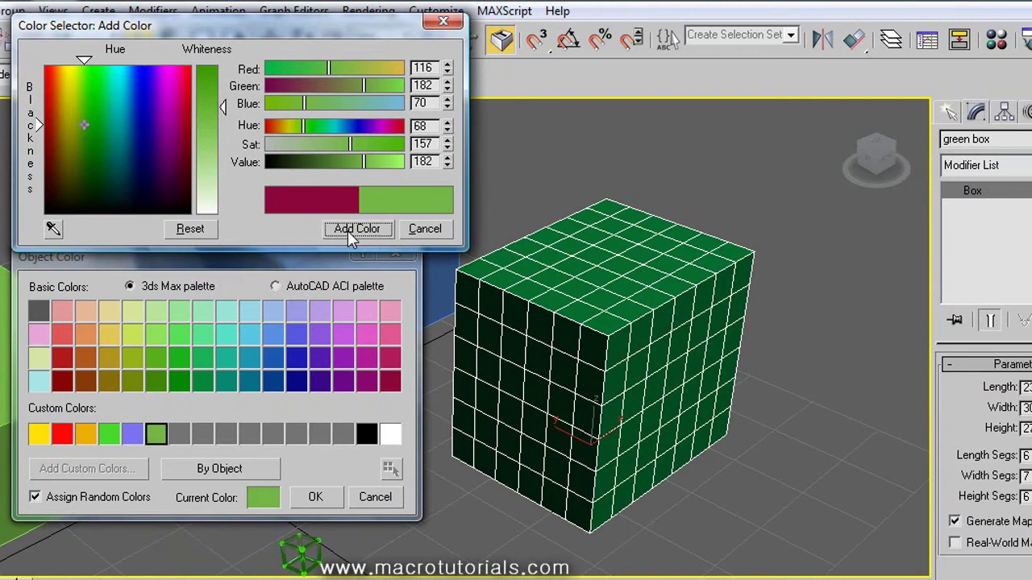
click(158, 439)
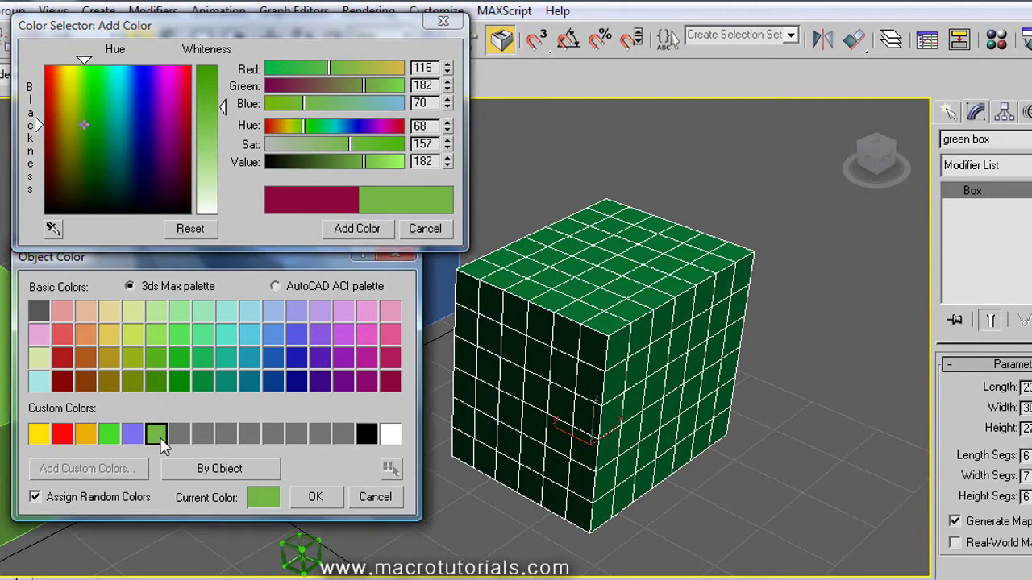
click(312, 497)
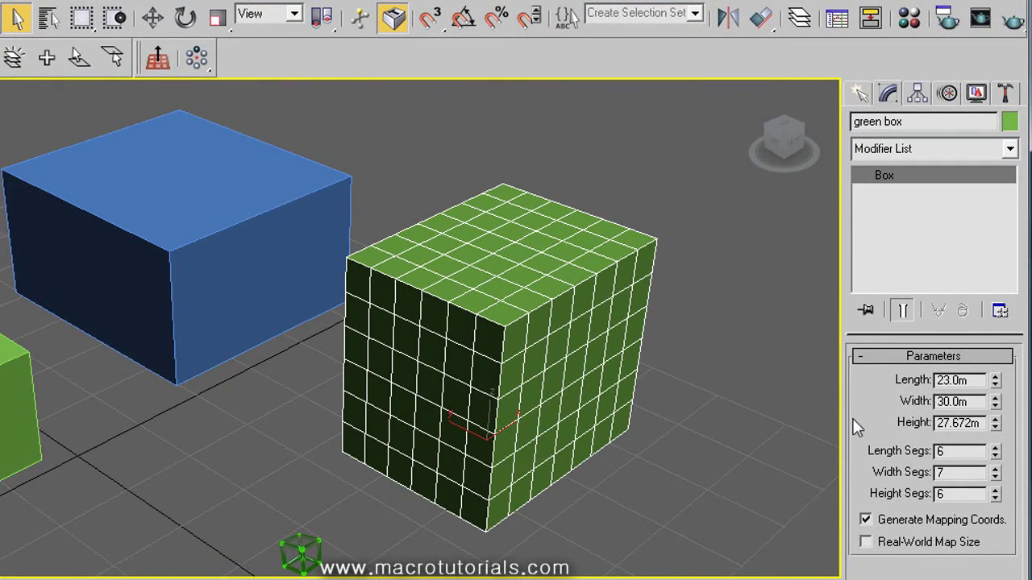
Step: Delete the segmented green box, followed by both remaining boxes in the Perspective viewport
click(891, 540)
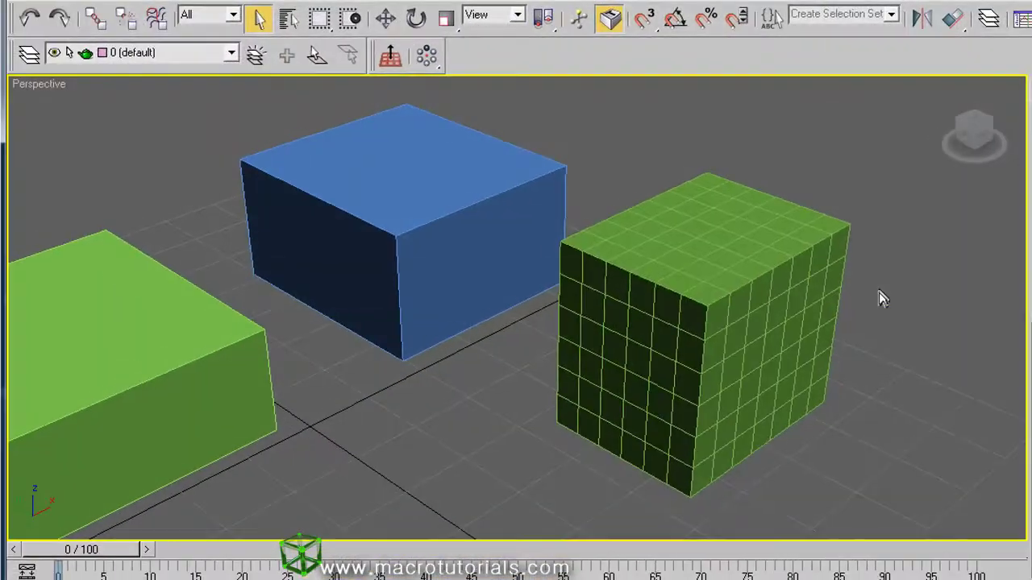
scroll(809, 297, down, 3)
middle_drag(612, 326, 676, 378)
scroll(762, 346, up, 3)
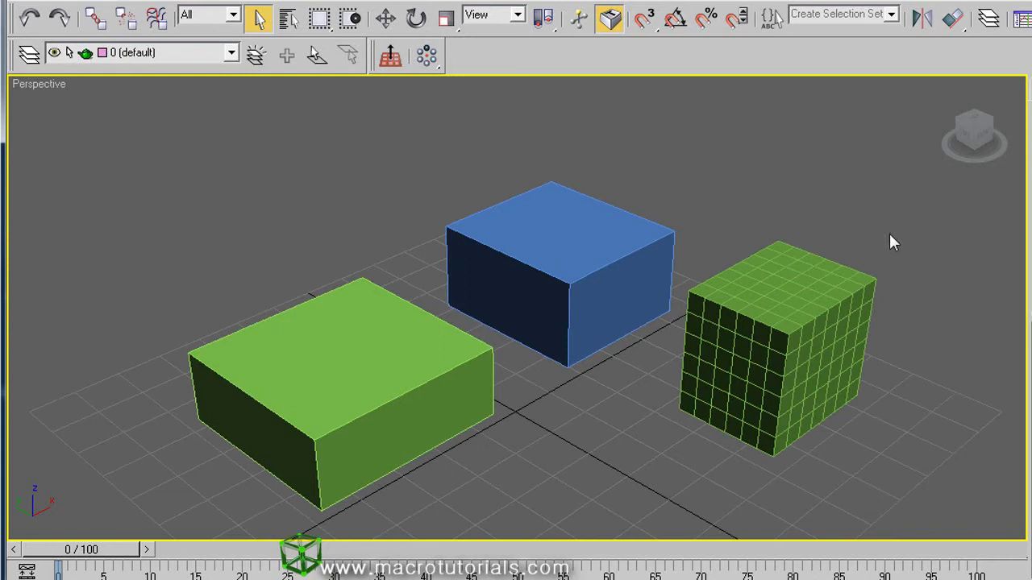
drag(890, 234, 785, 366)
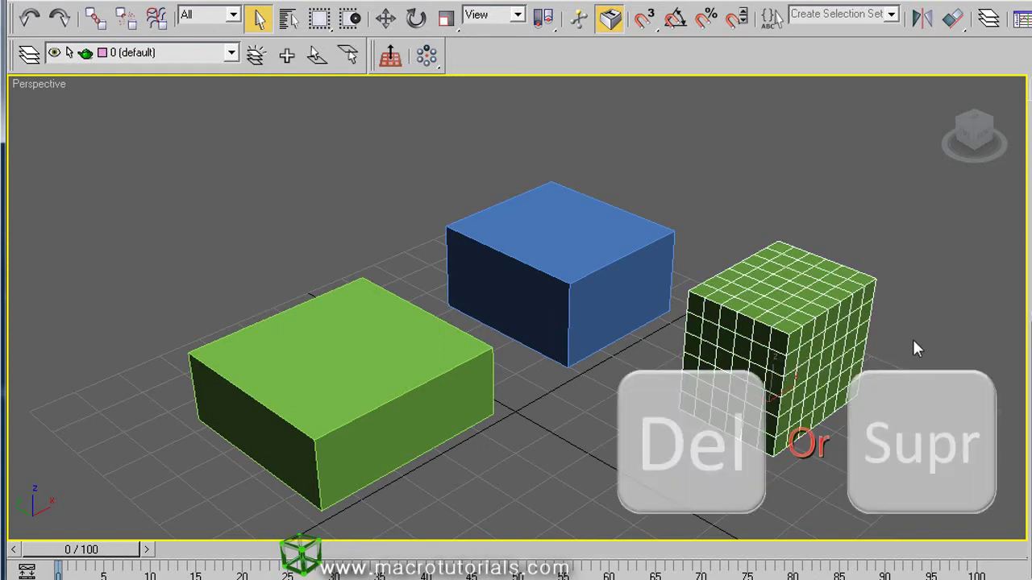
key(Delete)
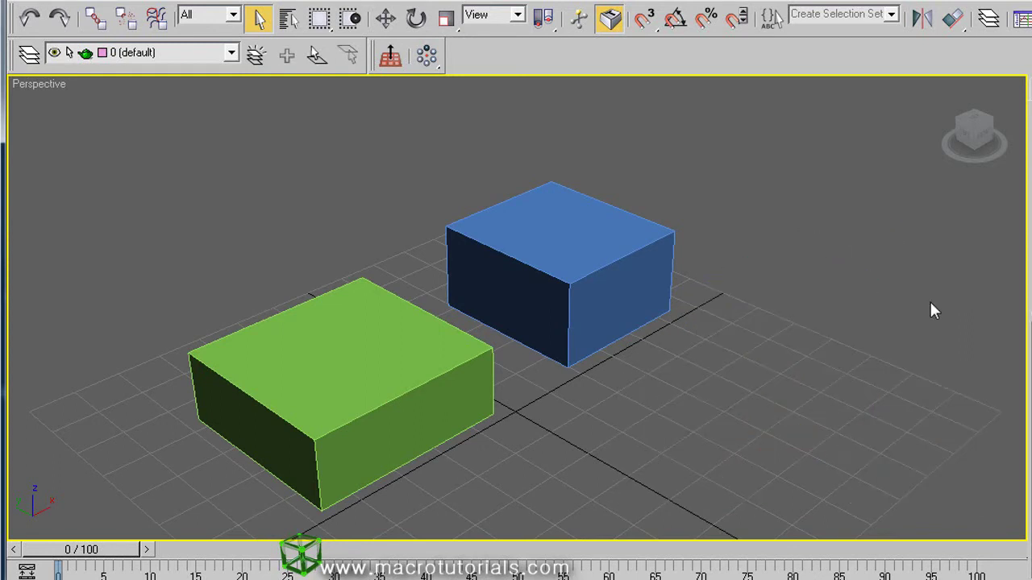
drag(711, 198, 339, 427)
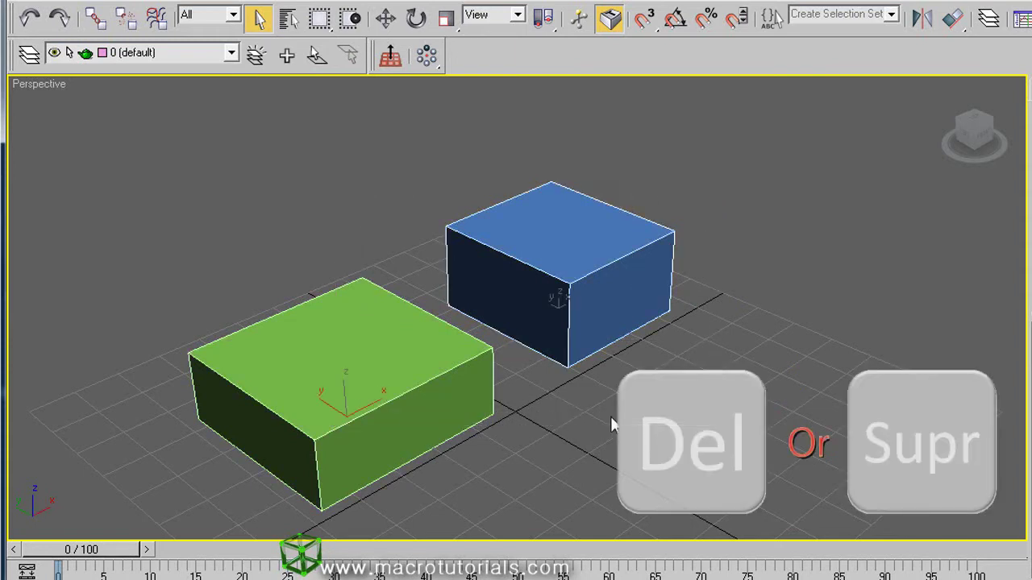
key(Delete)
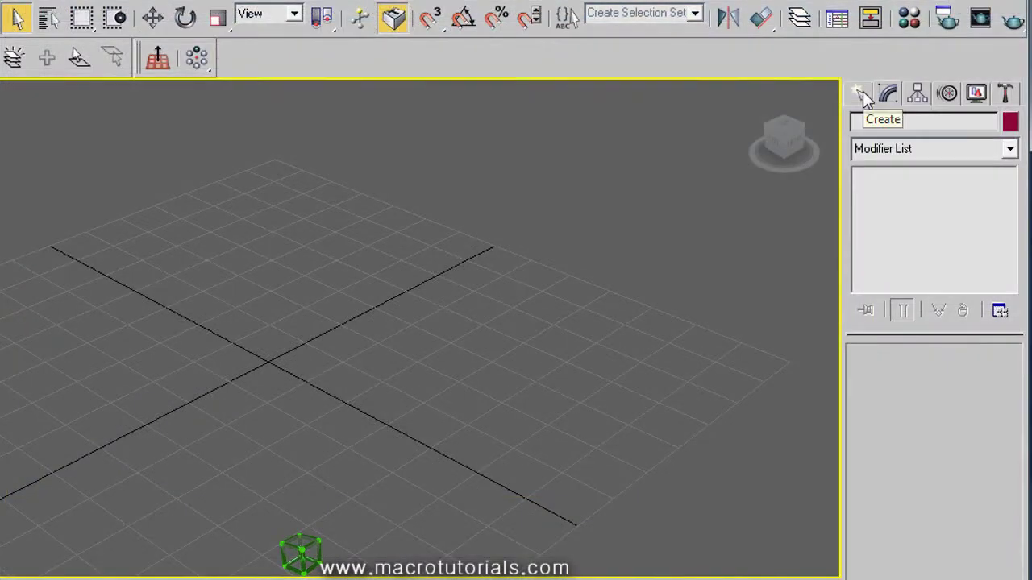
Step: Create three spheres on the grid with radii of about 20.8 m, 21.2 m and 22.4 m
click(861, 92)
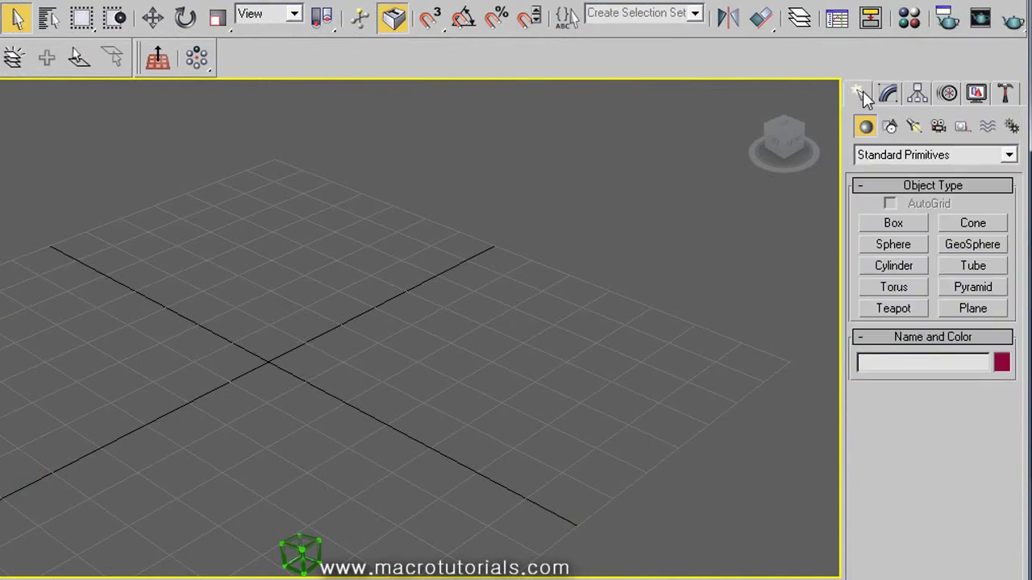
click(876, 246)
drag(273, 261, 362, 280)
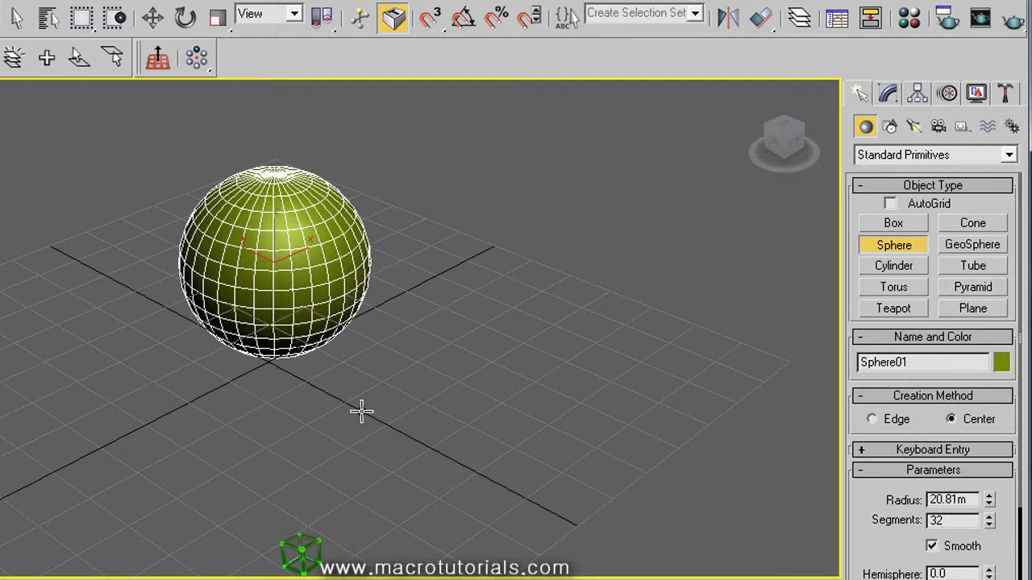
drag(473, 382, 587, 373)
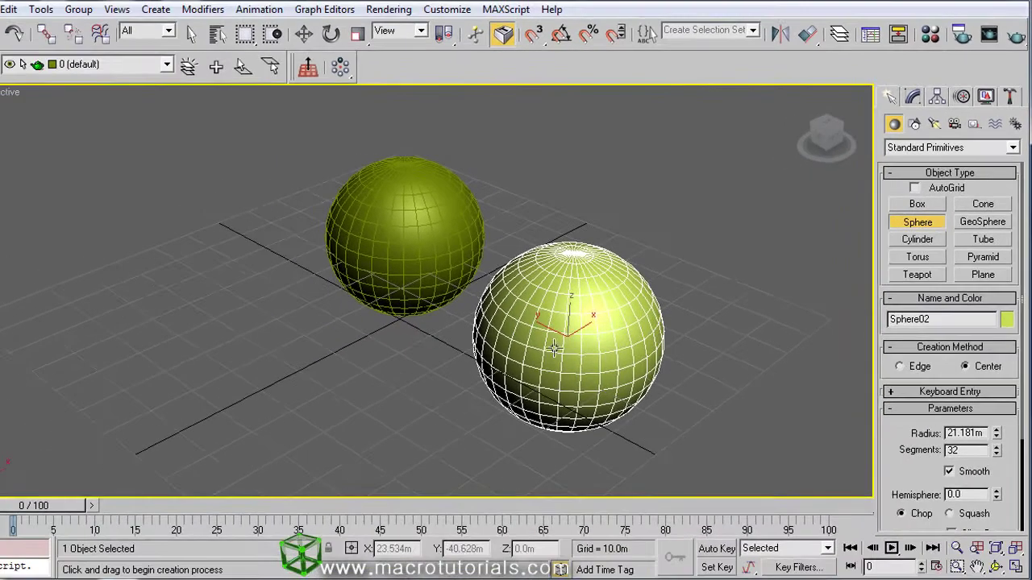
drag(130, 349, 231, 353)
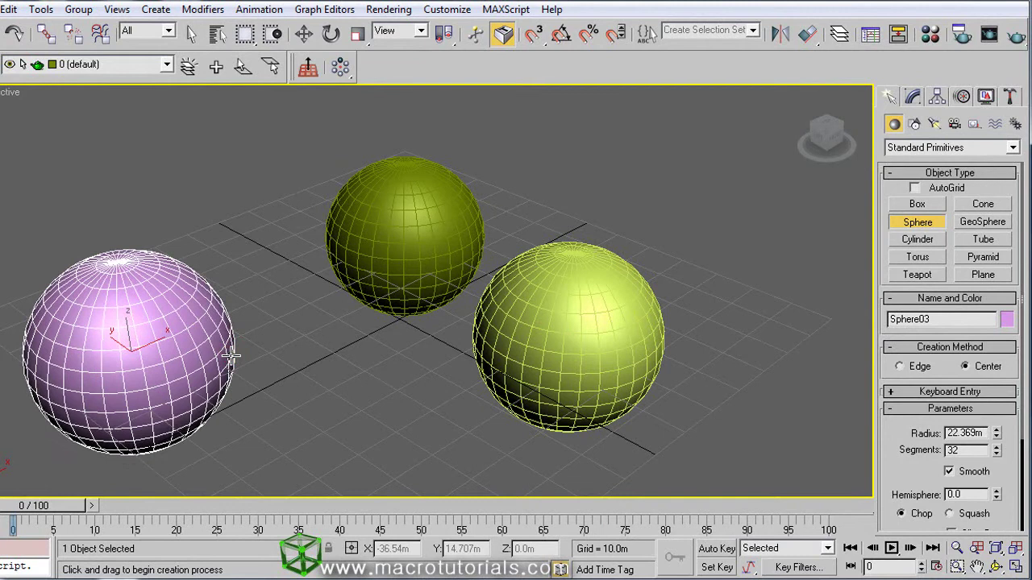
right_click(329, 390)
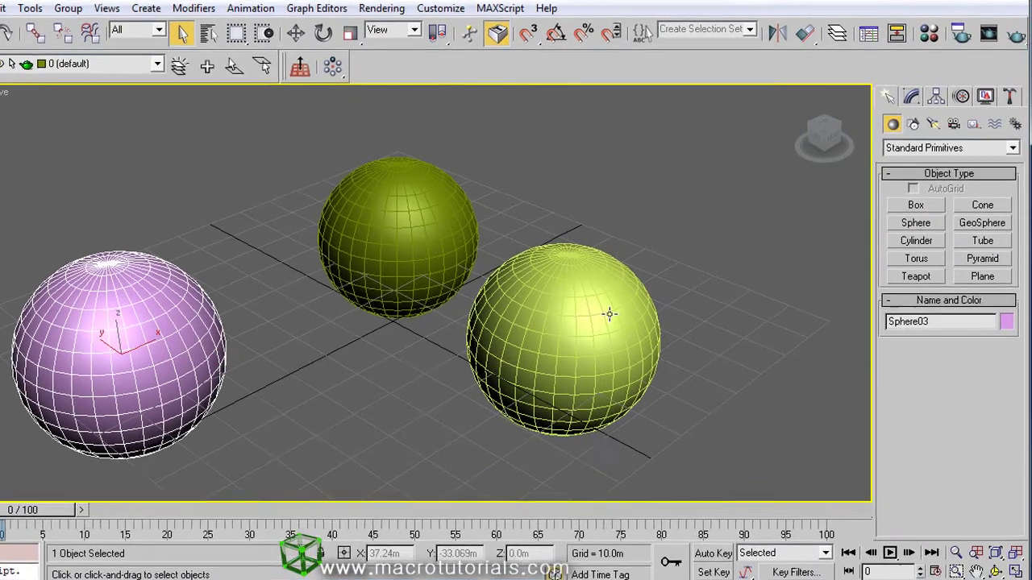
Step: Reduce the light yellow-green sphere's radius to about 17.37 m and its segments to 18
click(606, 311)
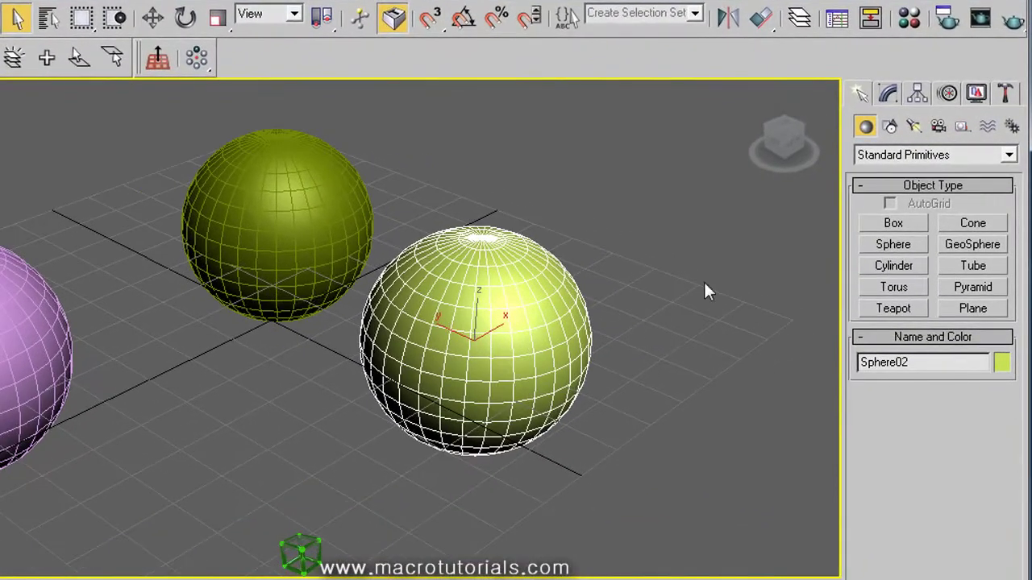
click(894, 94)
scroll(740, 284, up, 3)
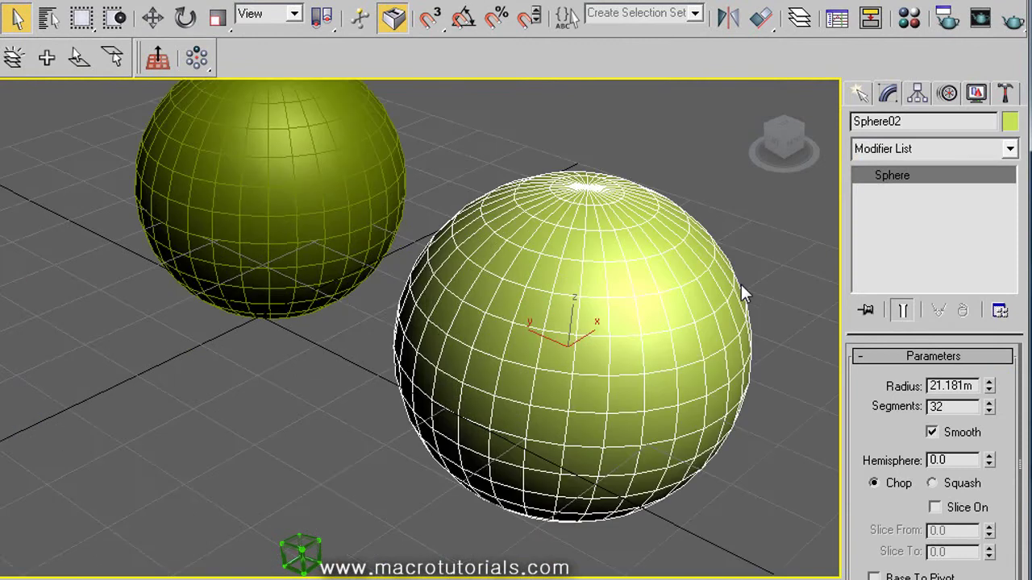
middle_drag(740, 284, 727, 301)
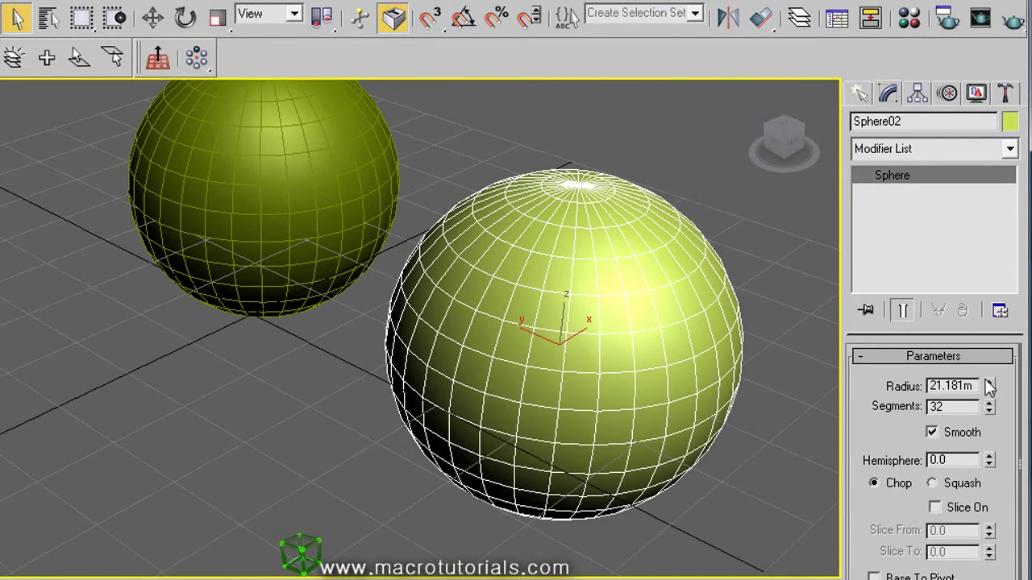
drag(991, 387, 990, 542)
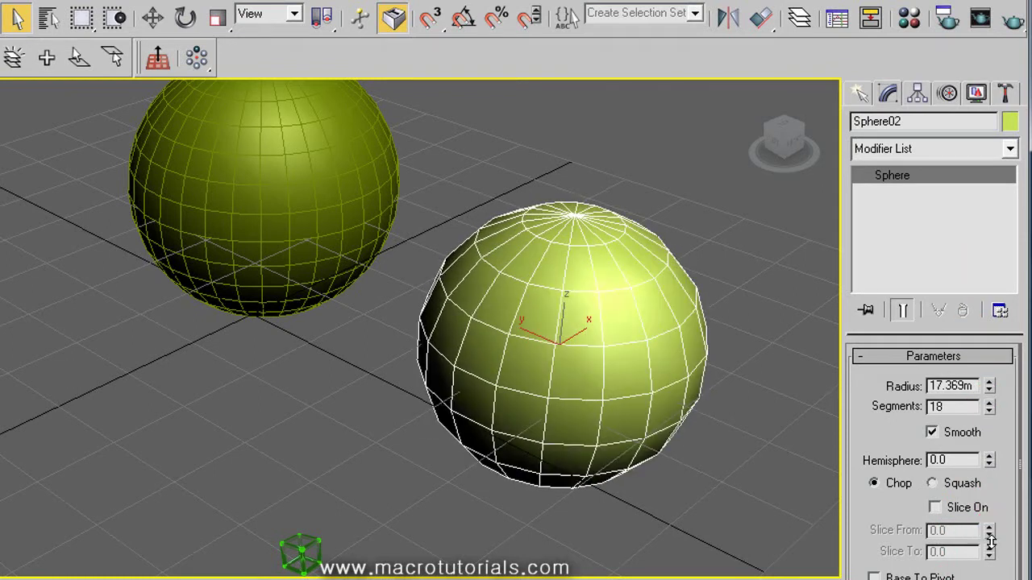
Step: Toggle the sphere's smoothing off and back on, and set its Hemisphere value to 0.5
click(970, 428)
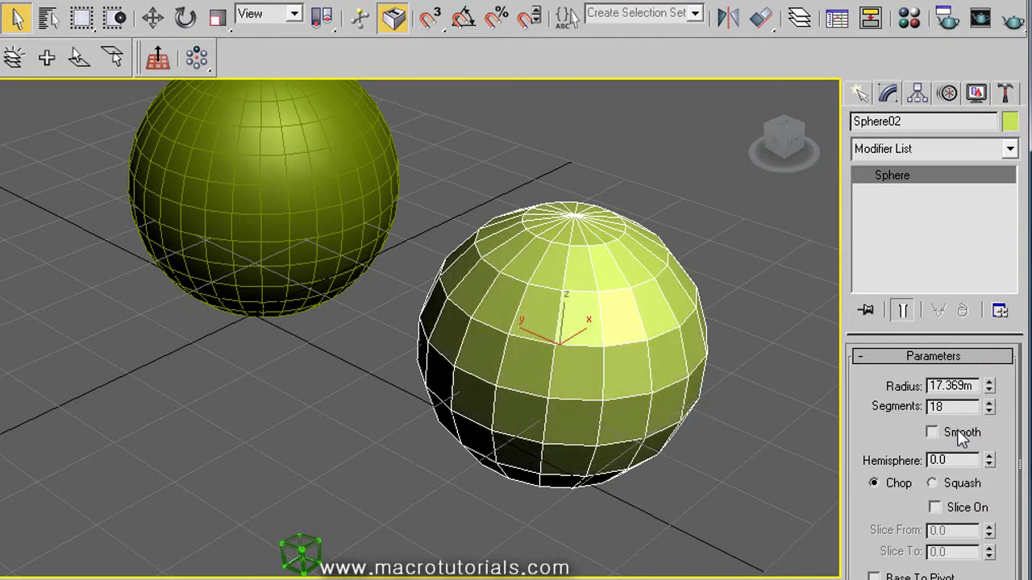
click(962, 435)
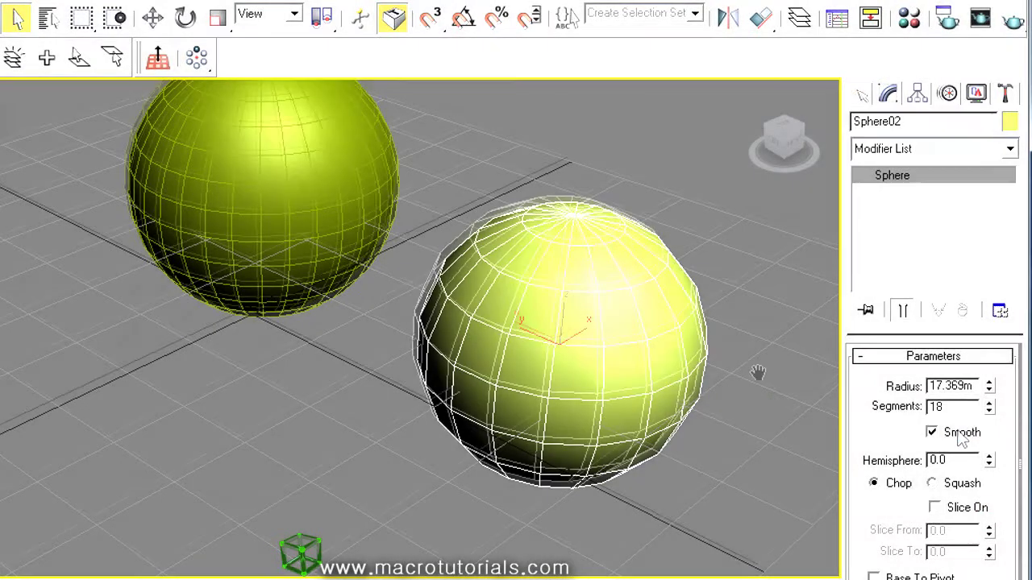
scroll(737, 362, up, 3)
middle_drag(726, 357, 593, 401)
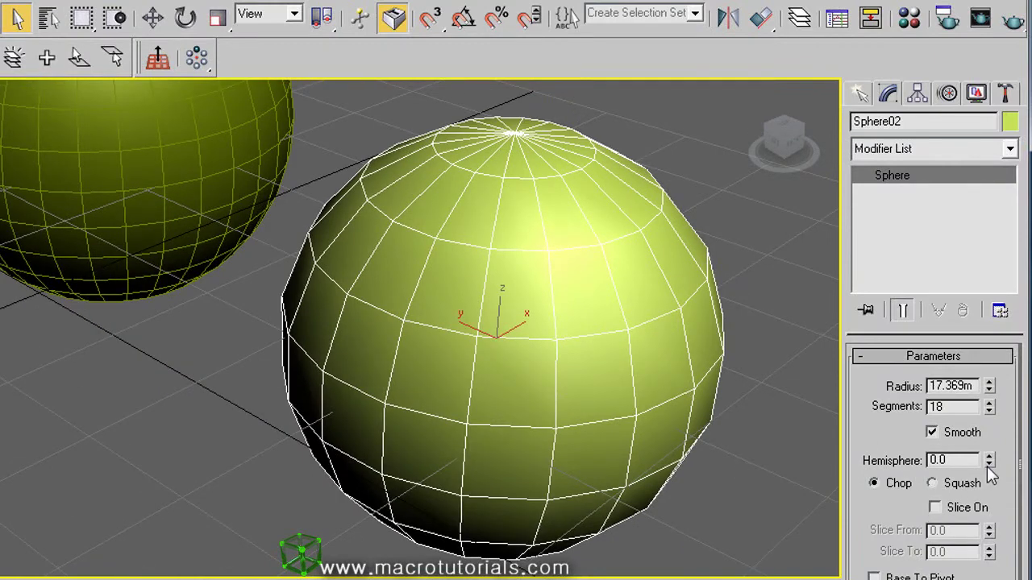
drag(990, 466, 999, 350)
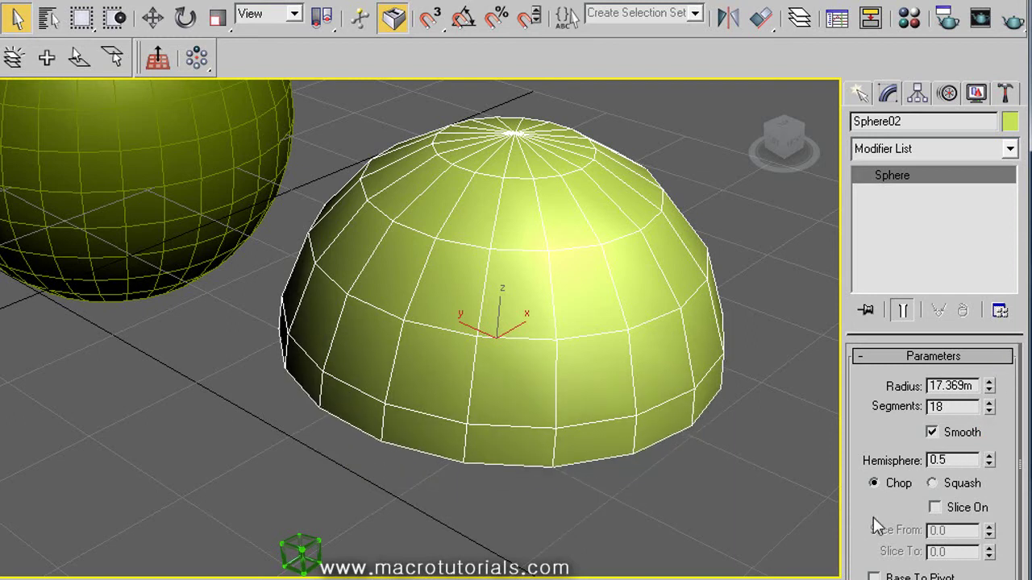
mouse_move(991, 461)
mouse_down()
mouse_move(975, 552)
mouse_move(986, 375)
mouse_move(995, 473)
mouse_move(997, 456)
mouse_up()
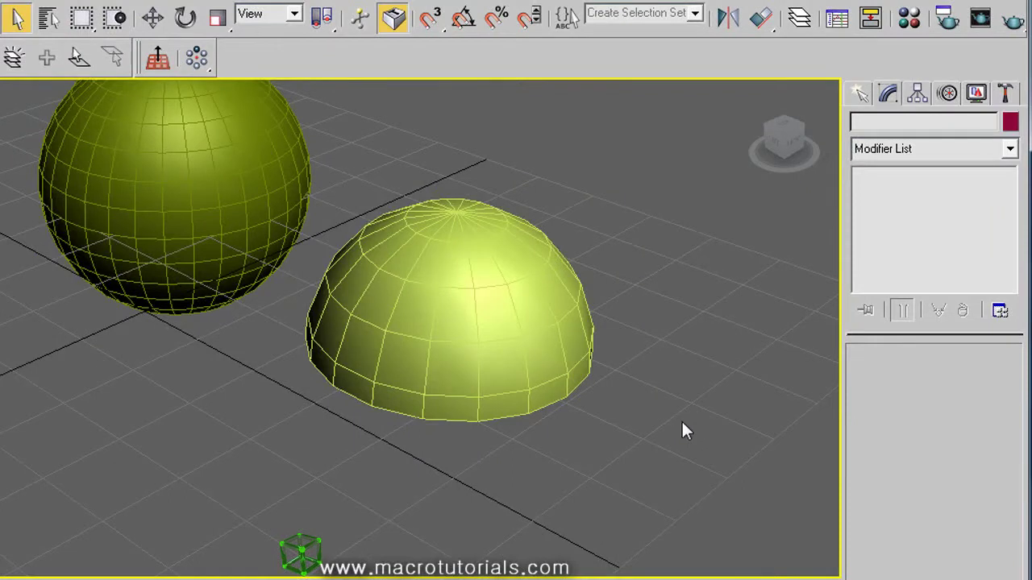
Step: Turn on slicing for the light yellow-green hemisphere and set its Slice To value to 90
click(516, 316)
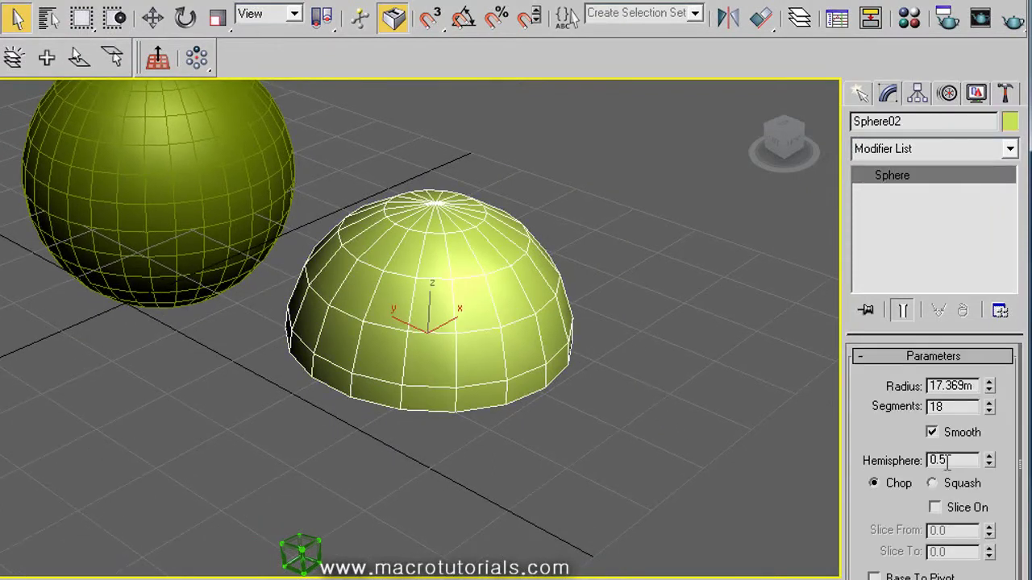
click(935, 508)
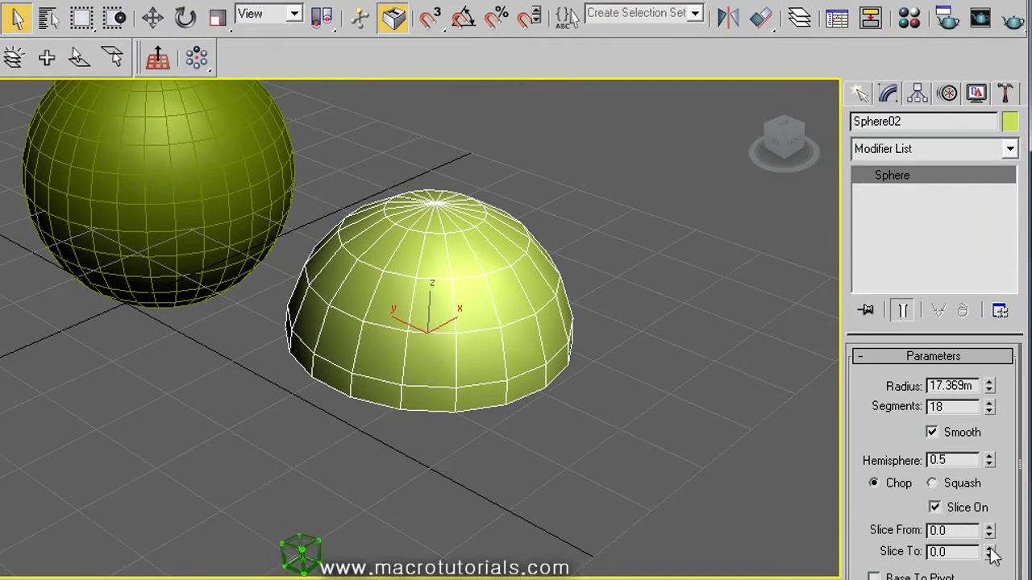
drag(990, 553, 991, 409)
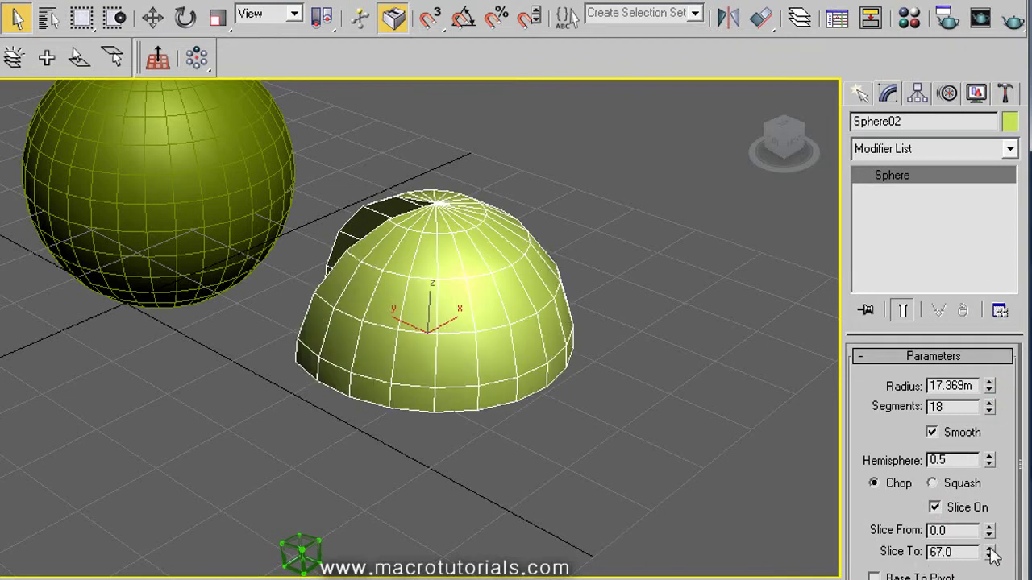
drag(992, 554, 893, 552)
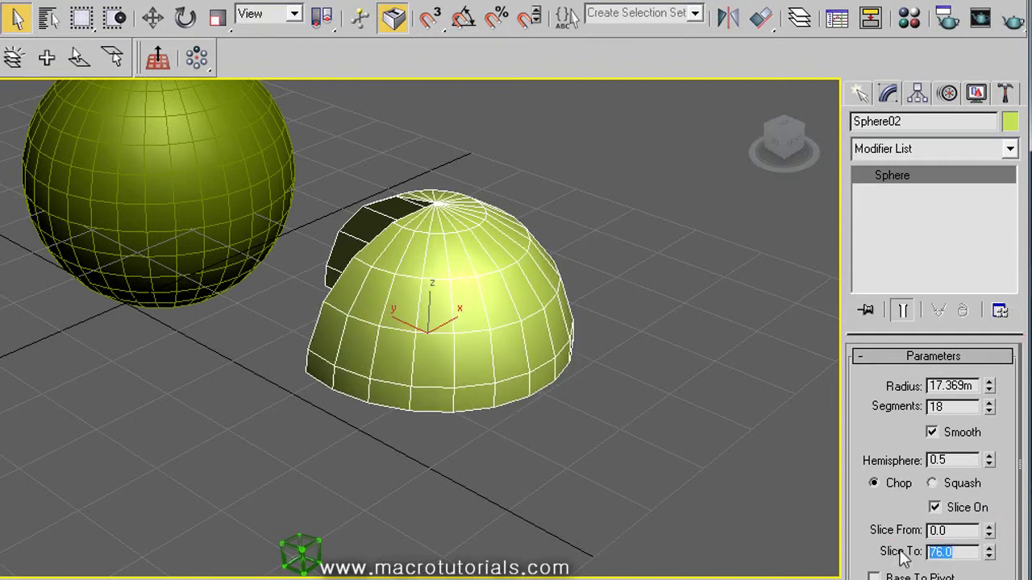
text(90)
key(Return)
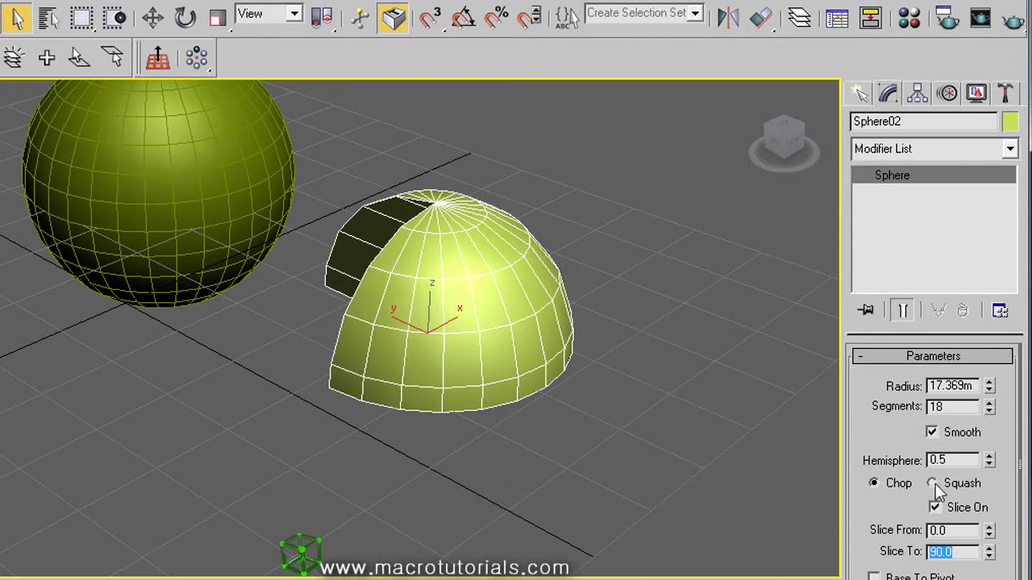
Step: Inspect the hemisphere's slice from both cut sides and increase its Slice To value to 270
key(ctrl+r)
drag(260, 306, 347, 421)
right_click(648, 442)
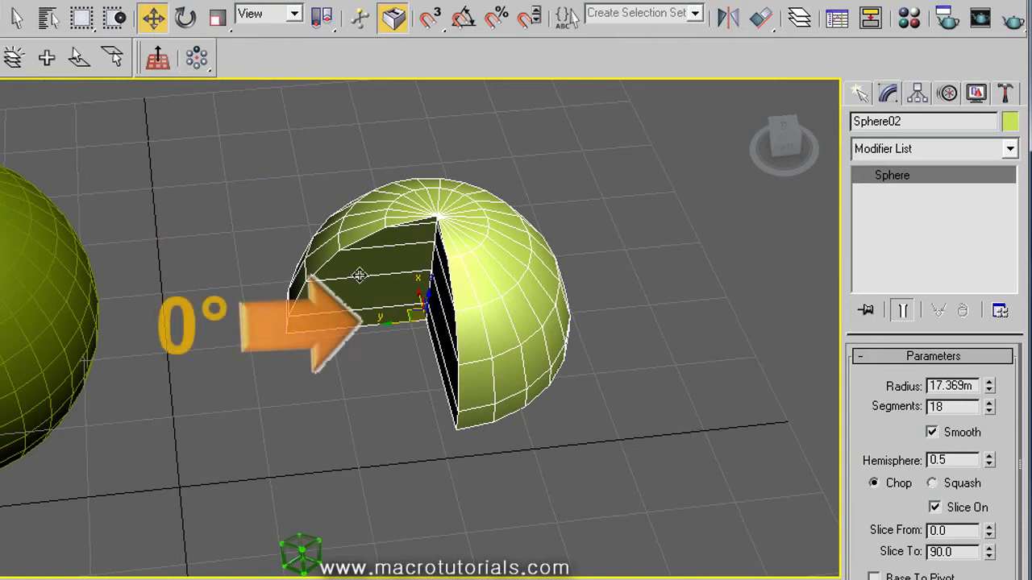
key(ctrl+r)
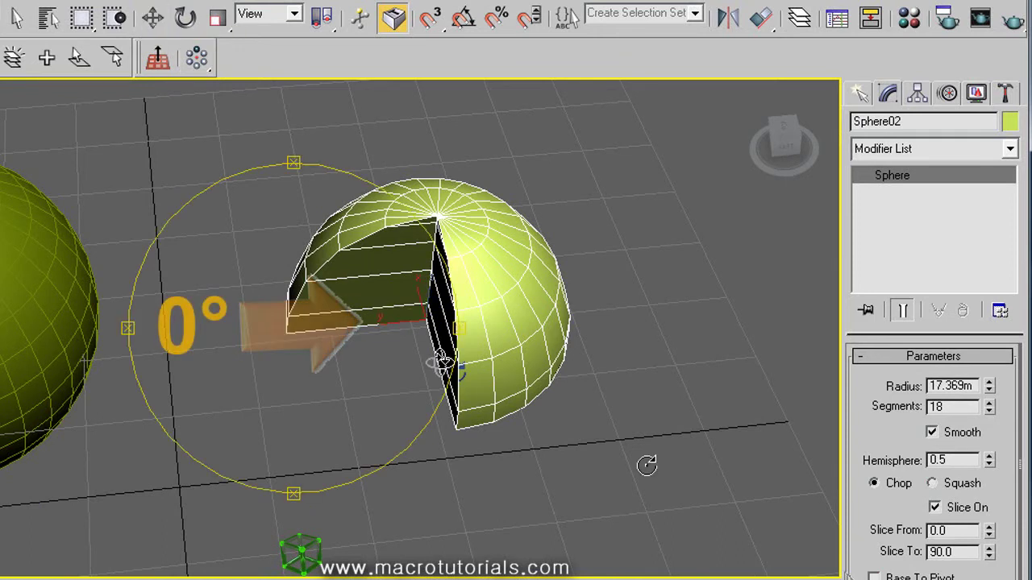
drag(647, 462, 270, 359)
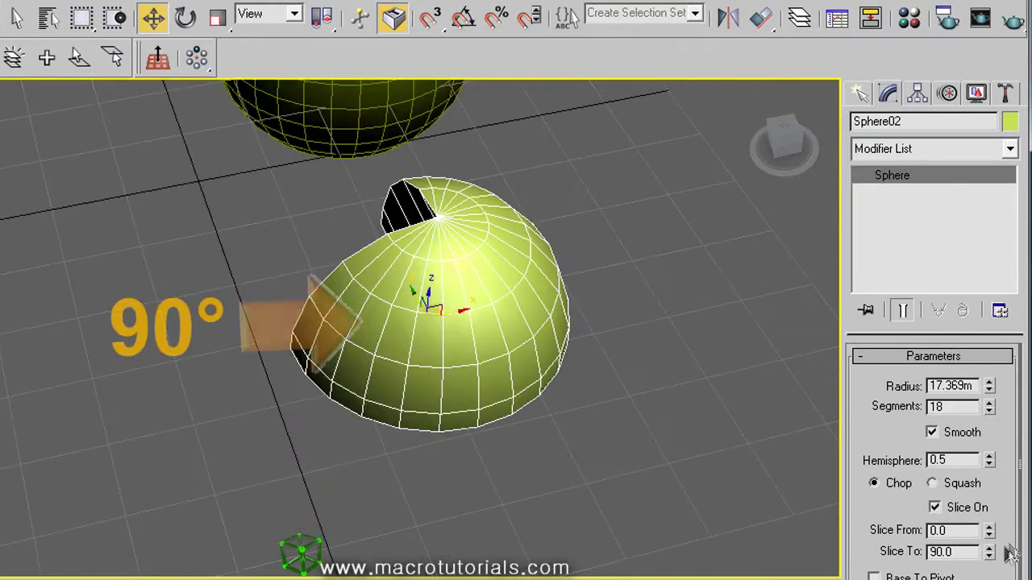
drag(989, 550, 1020, 184)
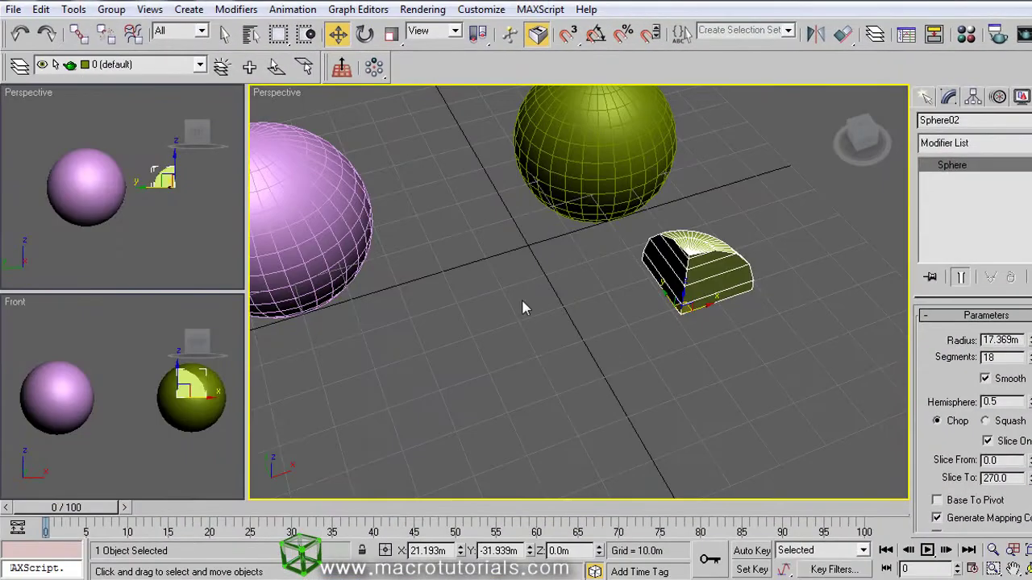
Step: Select the pink sphere and toggle its Base To Pivot option on and off
middle_drag(524, 308, 601, 320)
click(446, 231)
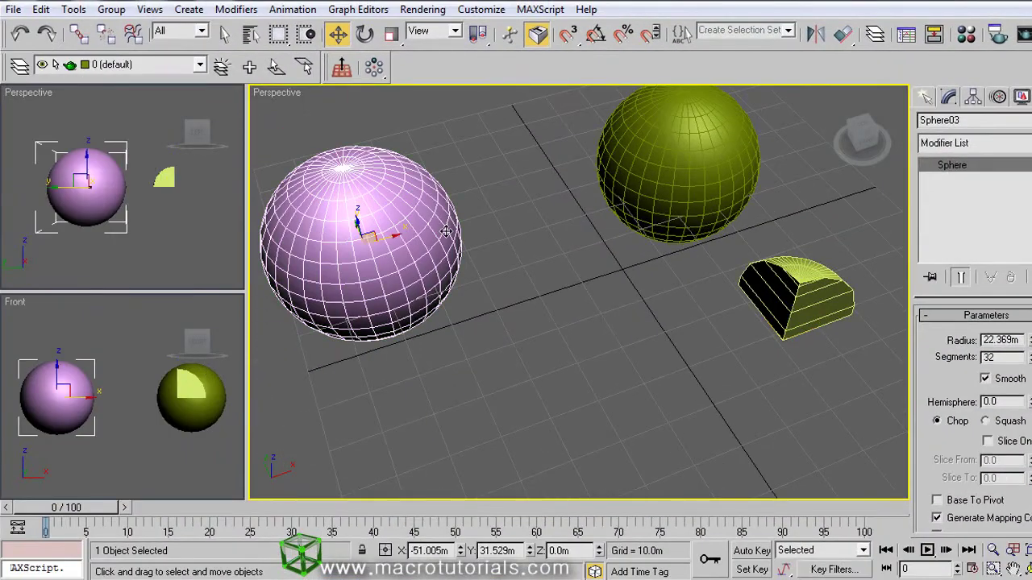
middle_drag(542, 300, 782, 437)
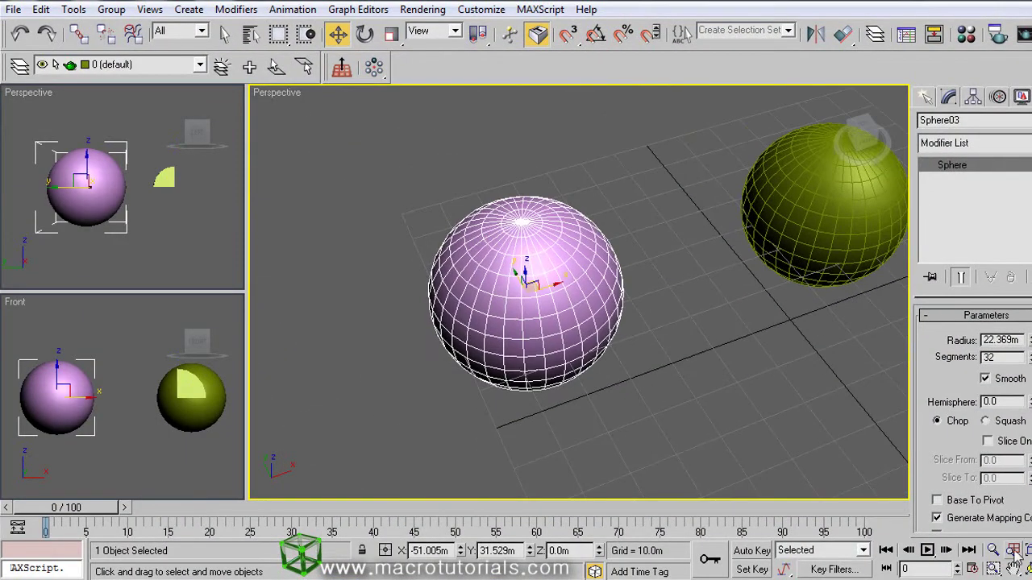
alt+middle_drag(564, 379, 649, 312)
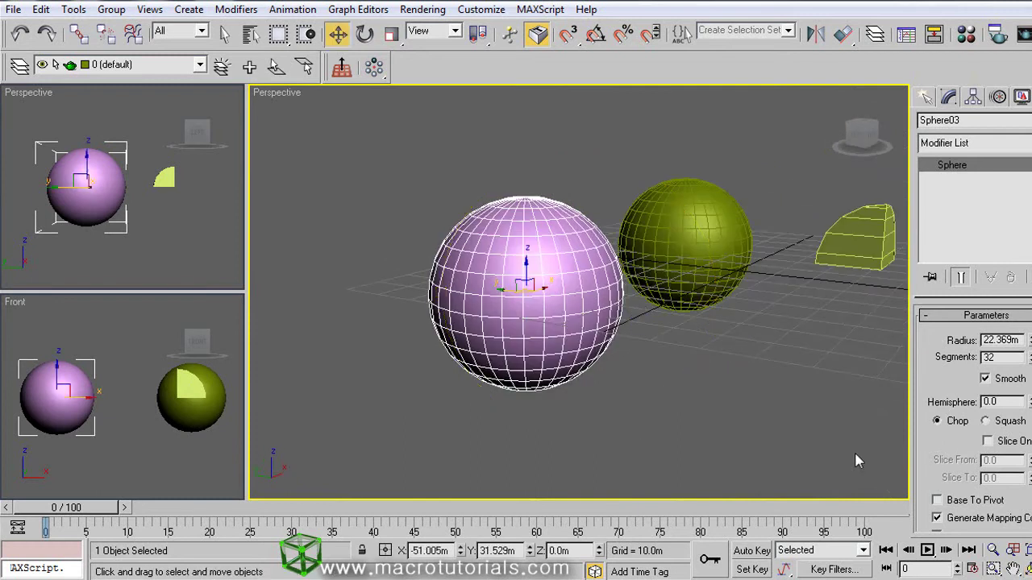
click(936, 500)
click(937, 500)
click(960, 504)
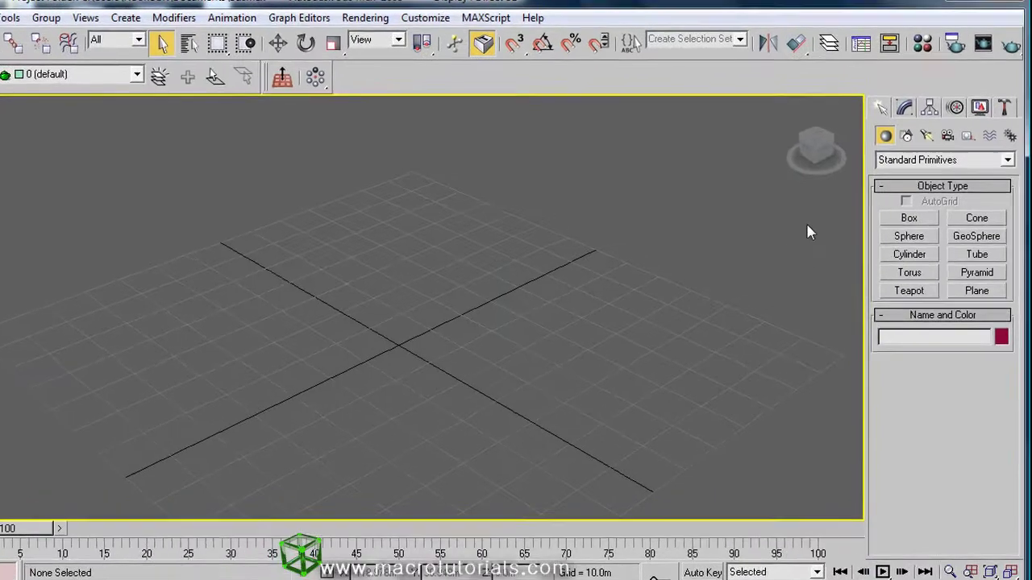
Step: Create a cylinder at the grid center with a radius of about 21.2 m and a height of about 38.5 m
click(879, 108)
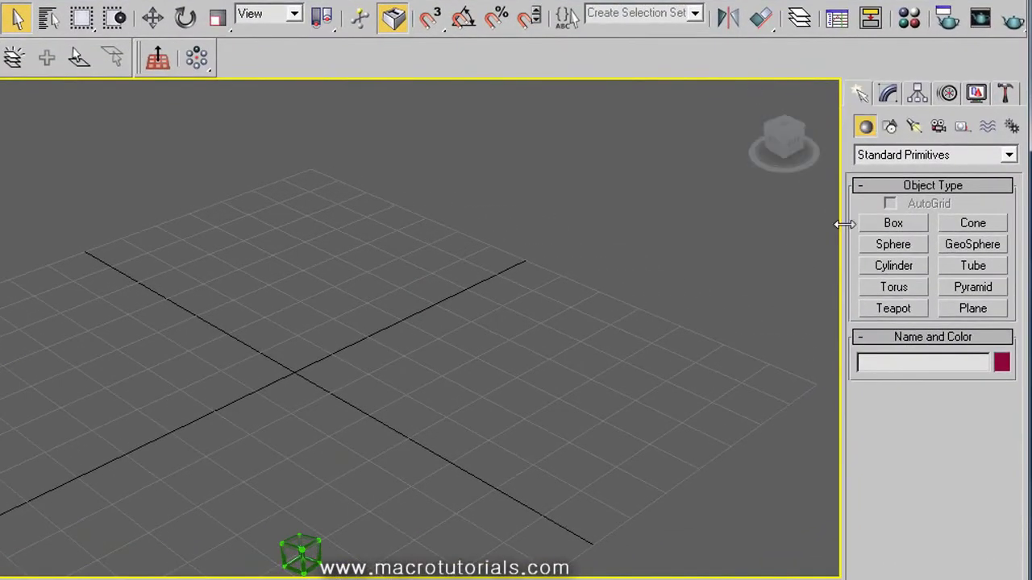
click(878, 270)
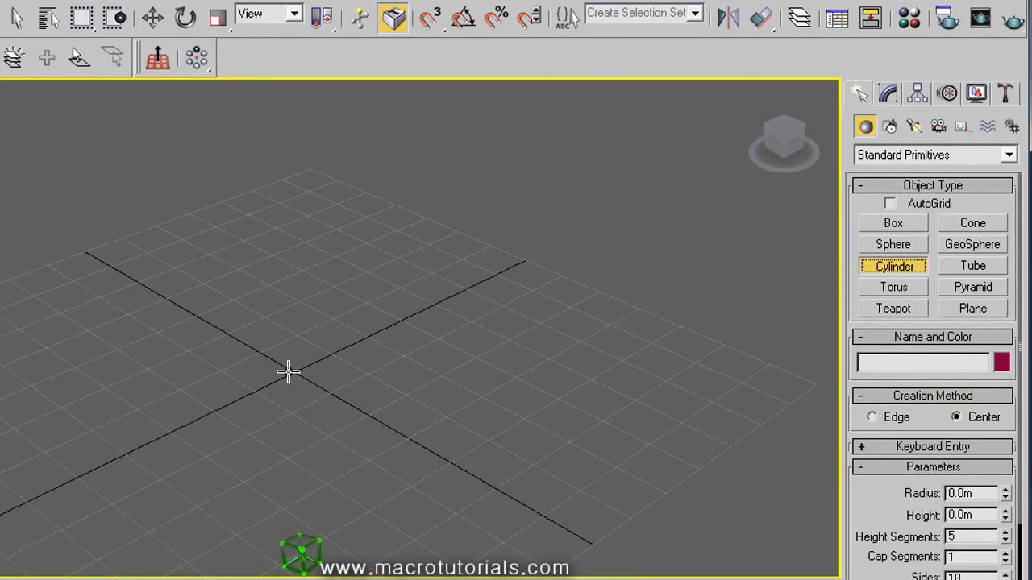
drag(288, 373, 400, 367)
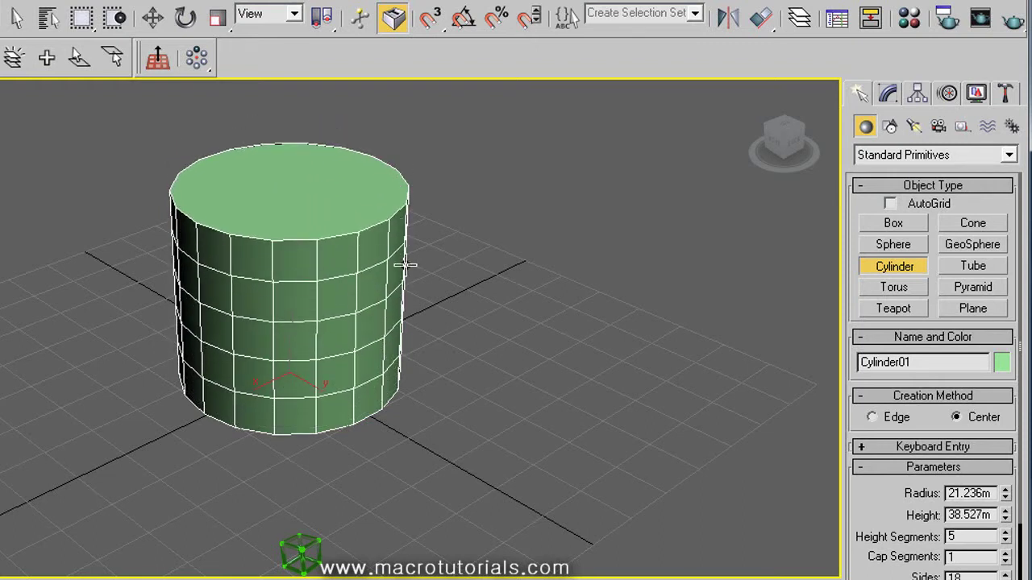
right_click(471, 279)
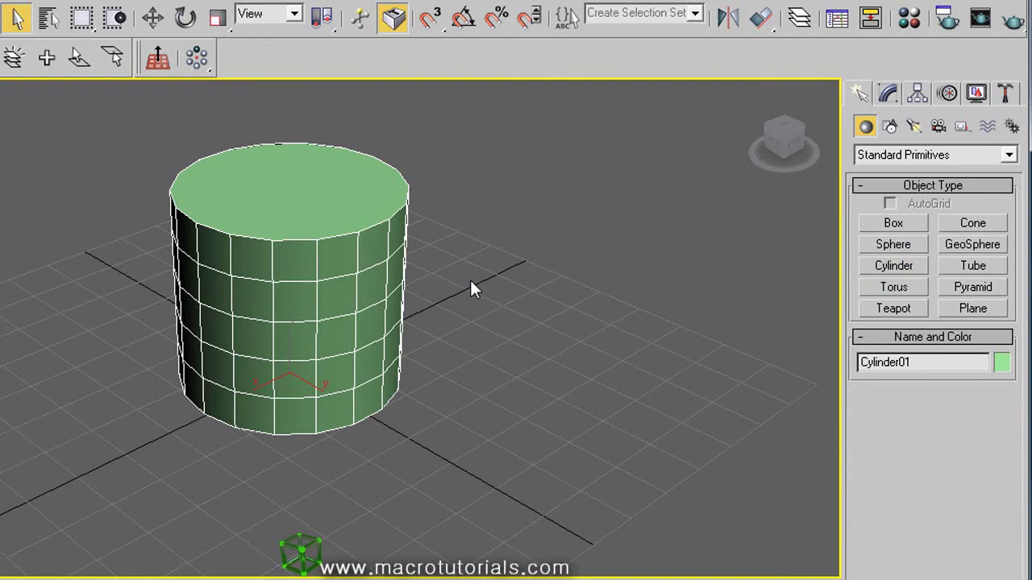
Step: Set the cylinder's height segments to 8, cap segments to 5 and sides to 19
click(887, 94)
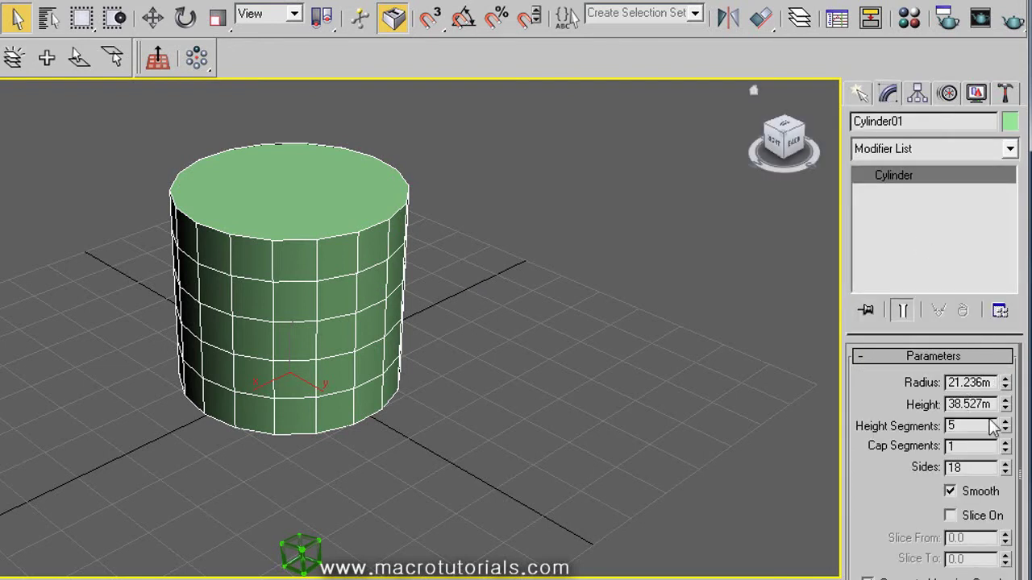
drag(1006, 429, 1018, 403)
drag(1006, 448, 1005, 401)
drag(1006, 471, 990, 446)
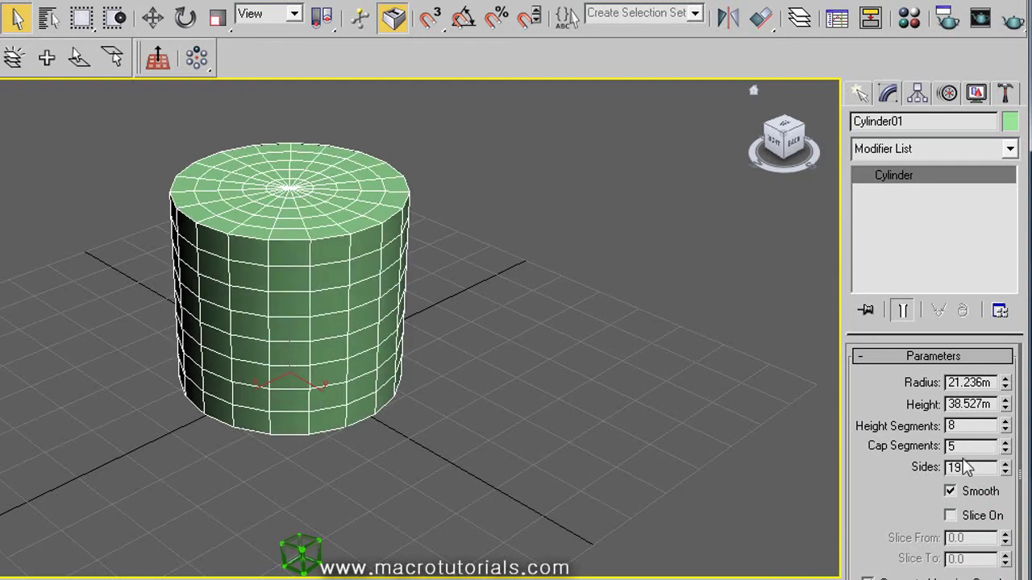
Step: Toggle the cylinder's smoothing off and back on, and slice it by enabling Slice On and raising Slice To
click(970, 500)
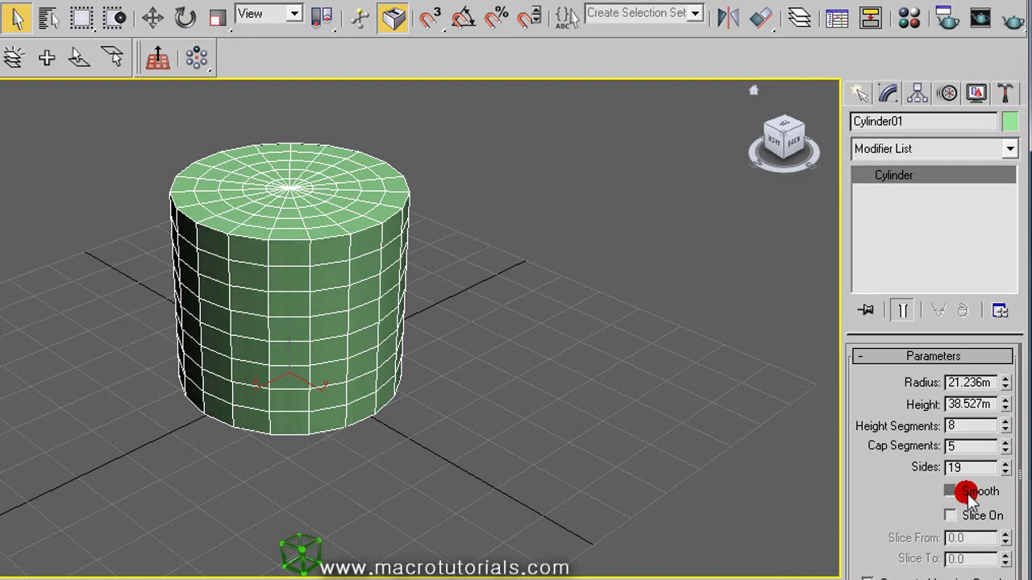
click(967, 493)
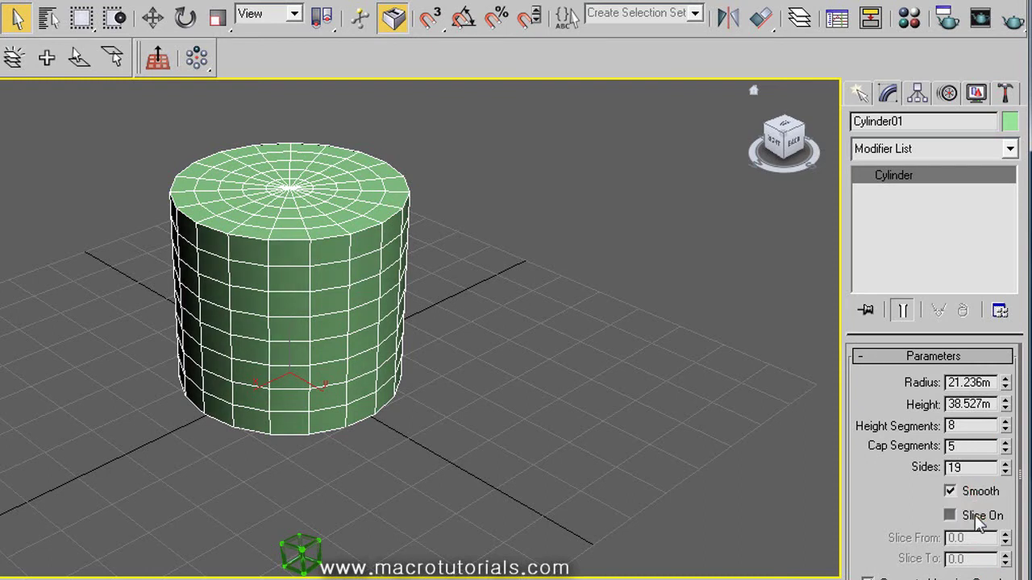
click(975, 515)
click(1005, 554)
drag(1005, 555, 1005, 285)
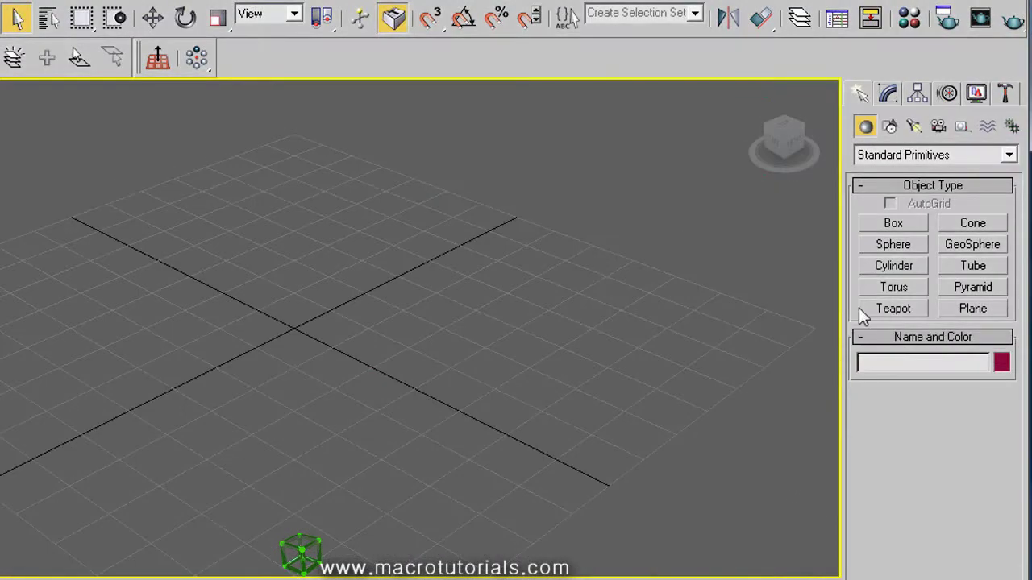
Step: Create a torus at the grid center with Radius 1 of about 33.6 m and Radius 2 of about 11.8 m
click(886, 288)
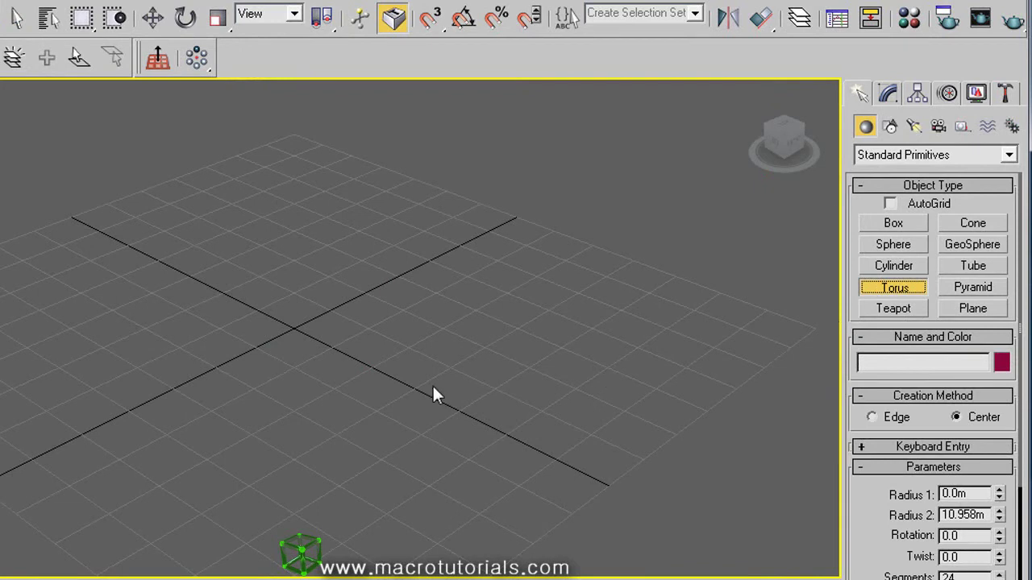
drag(296, 334, 531, 372)
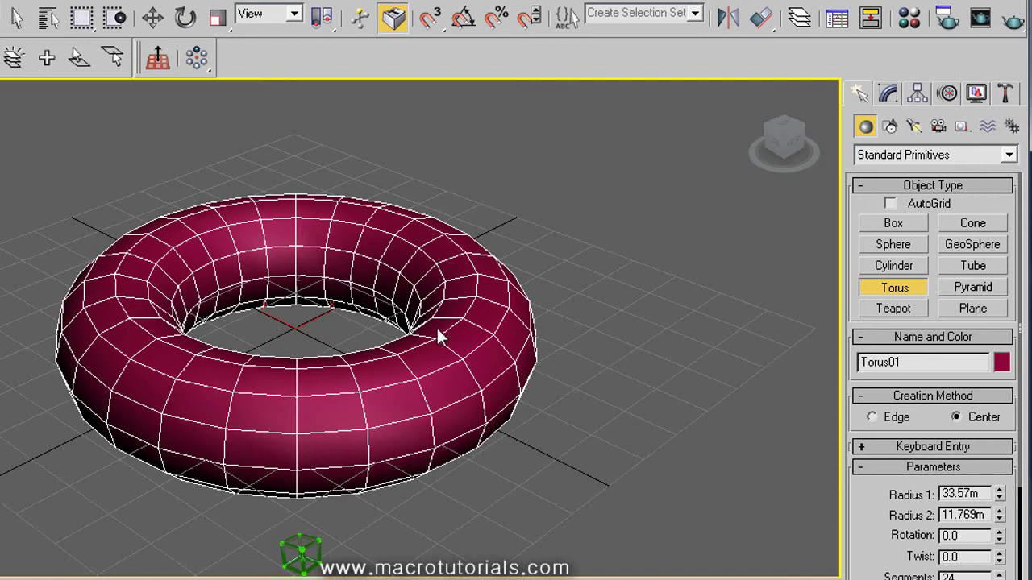
right_click(565, 311)
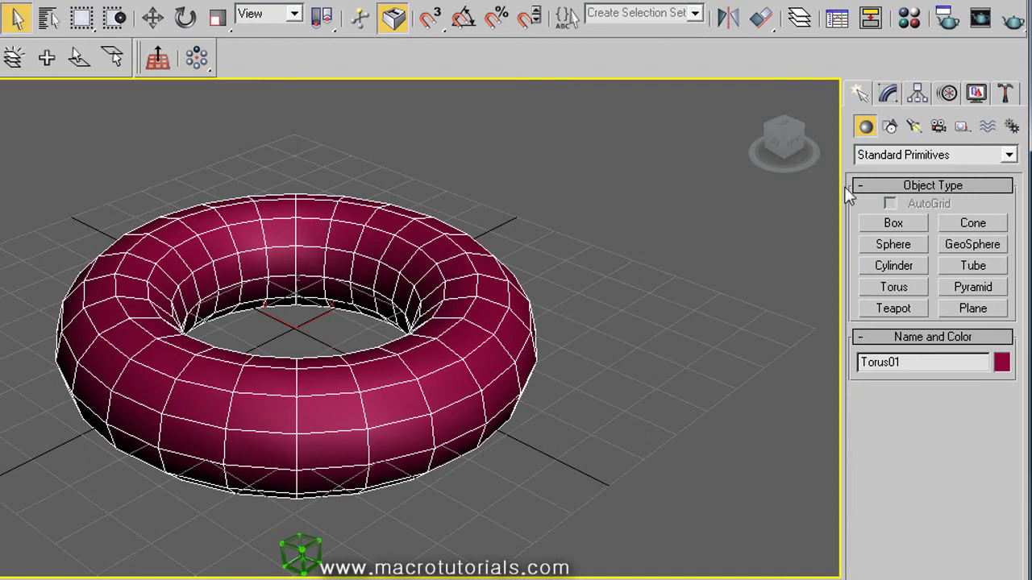
Step: Set the torus's rotation to 97, and try a twist on it before undoing the twist
click(887, 95)
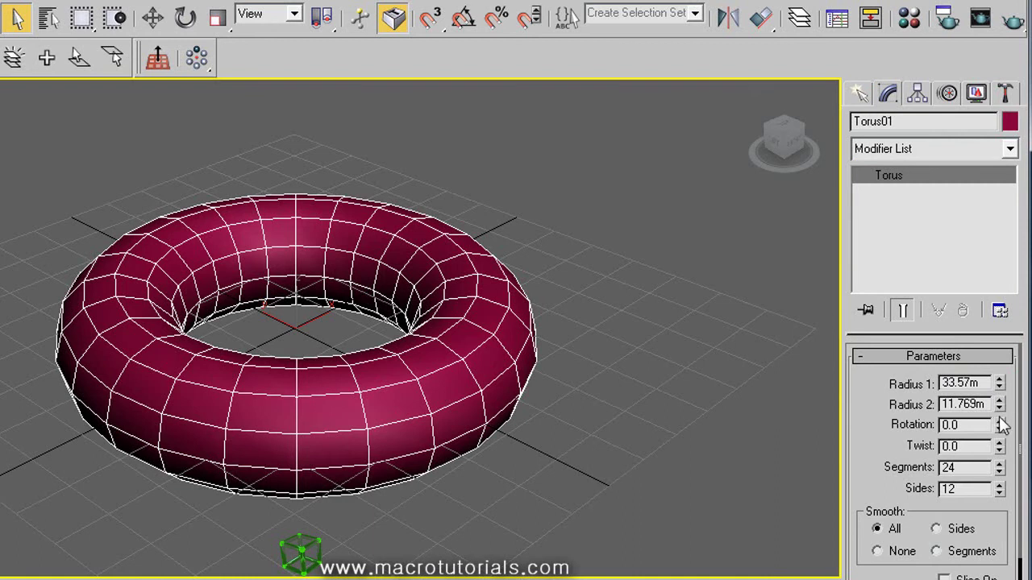
drag(1000, 427, 998, 234)
drag(999, 449, 901, 373)
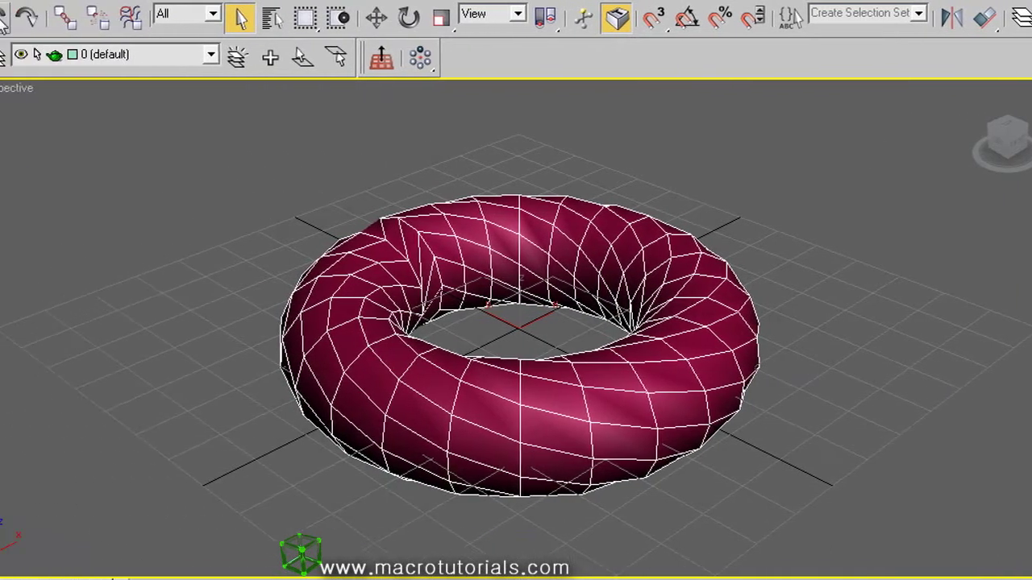
click(2, 18)
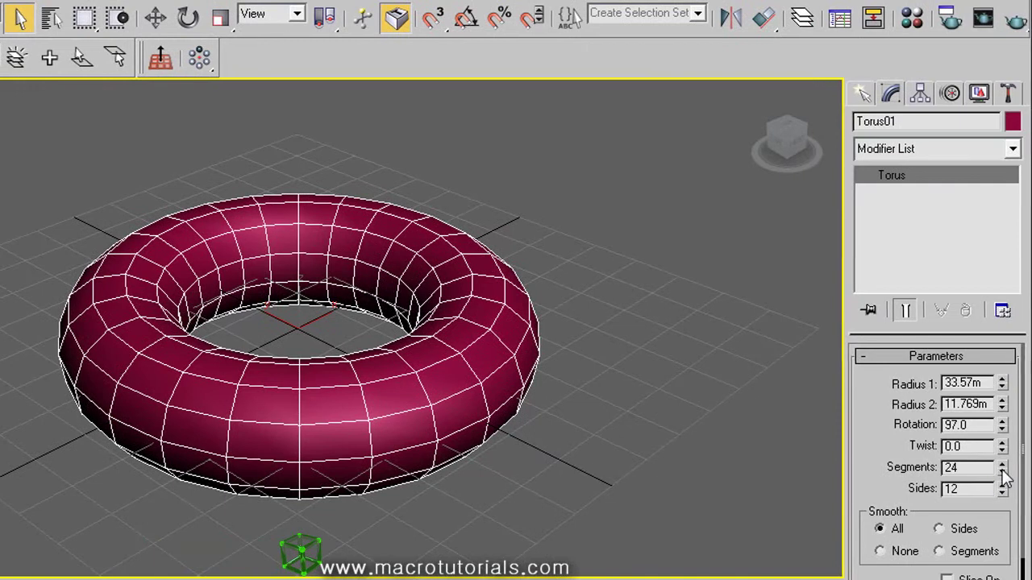
Step: Increase the torus's segments to 32, and try a higher number of sides before undoing that change
drag(1001, 465, 992, 379)
drag(1002, 491, 997, 352)
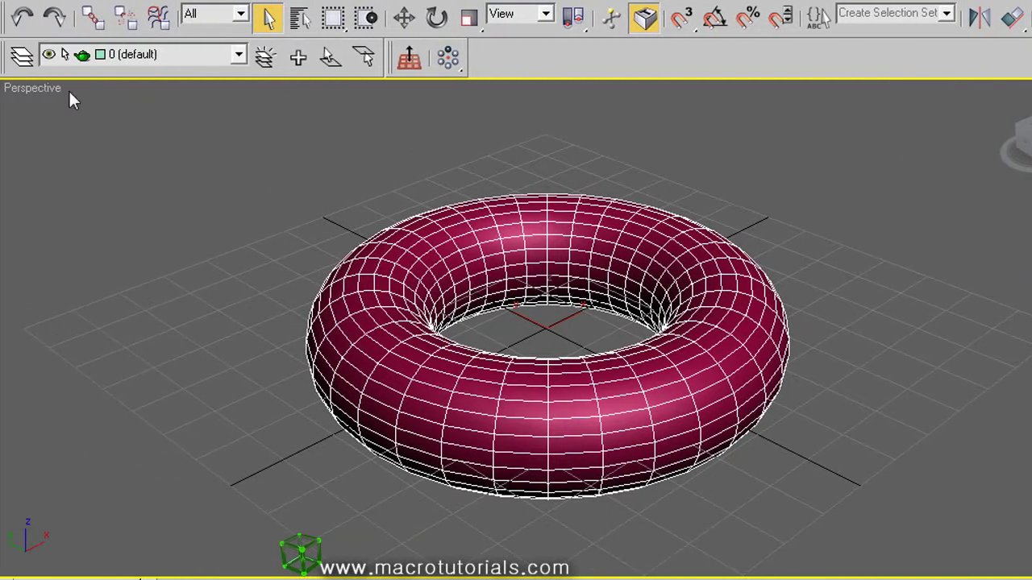
click(22, 16)
click(21, 16)
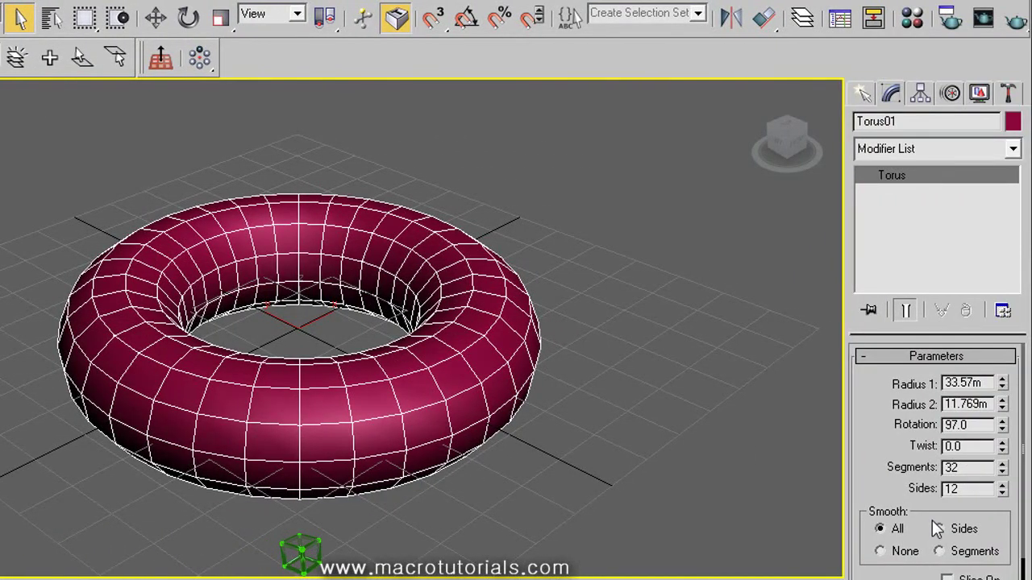
Step: Try the None, Sides and Segments smoothing options on the torus and restore All
click(904, 552)
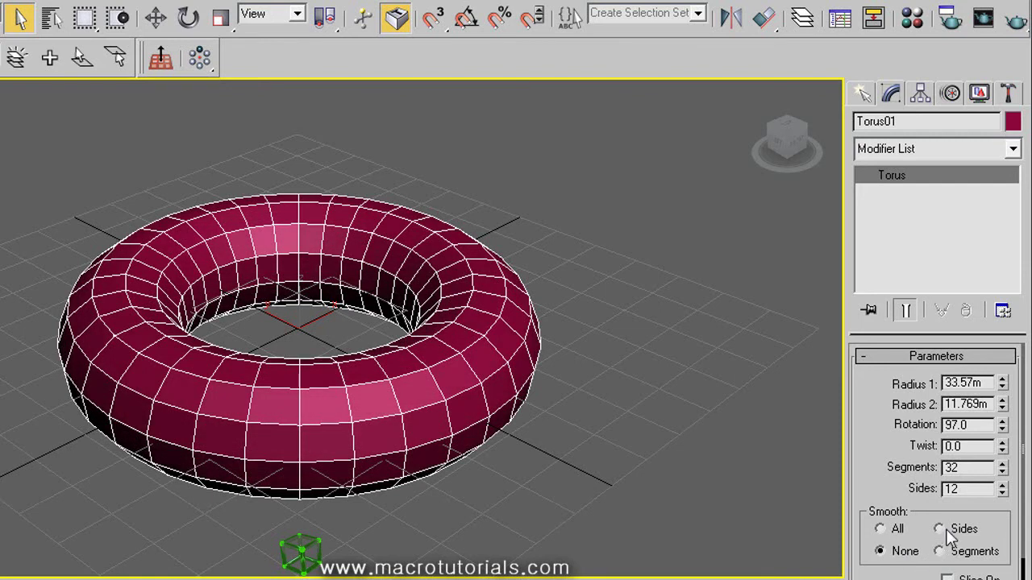
click(940, 529)
click(940, 551)
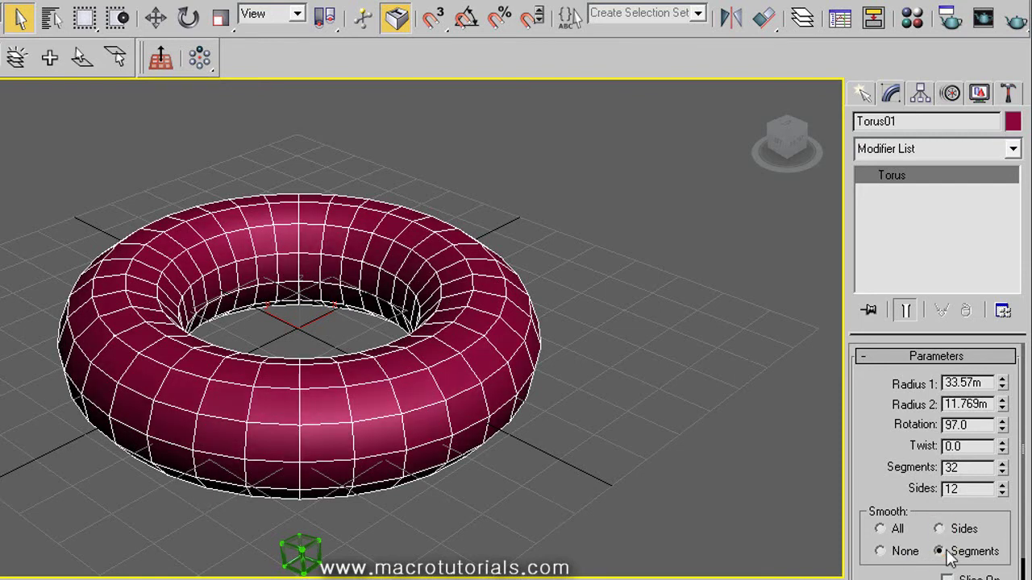
click(881, 530)
Step: Turn on slicing for the torus and raise its Slice To value to cut a section away
scroll(935, 520, down, 3)
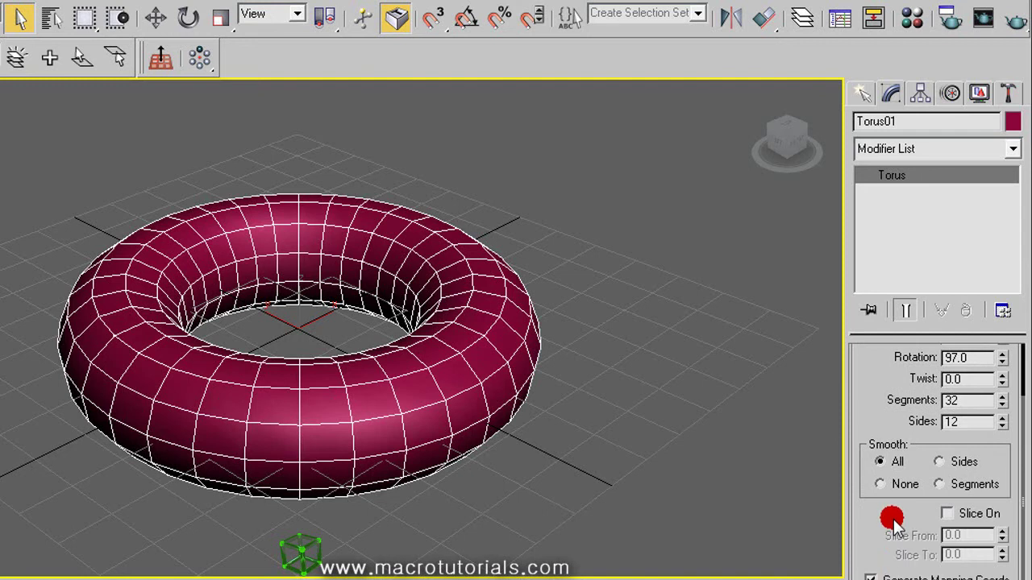
click(947, 506)
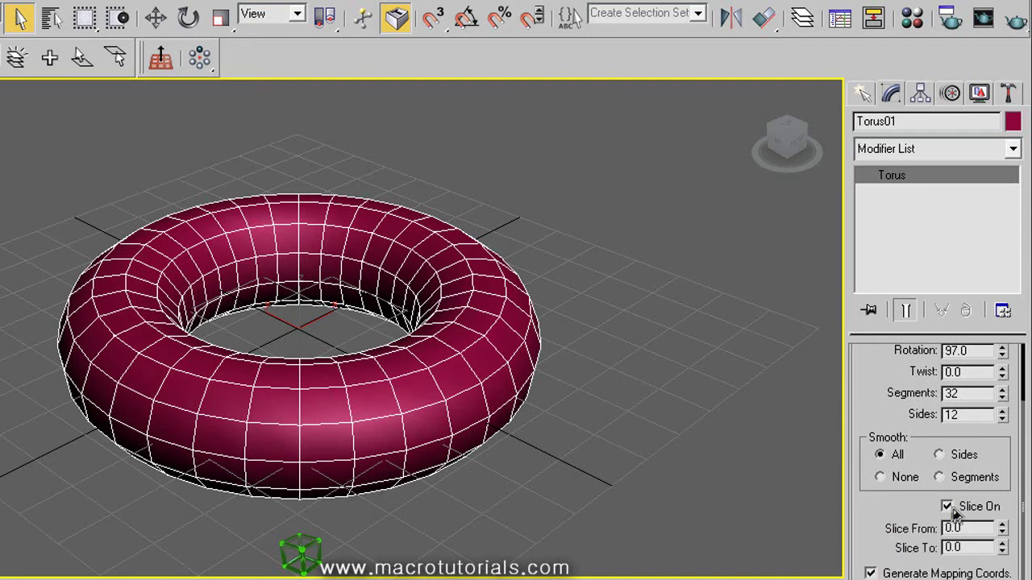
drag(1002, 548, 974, 329)
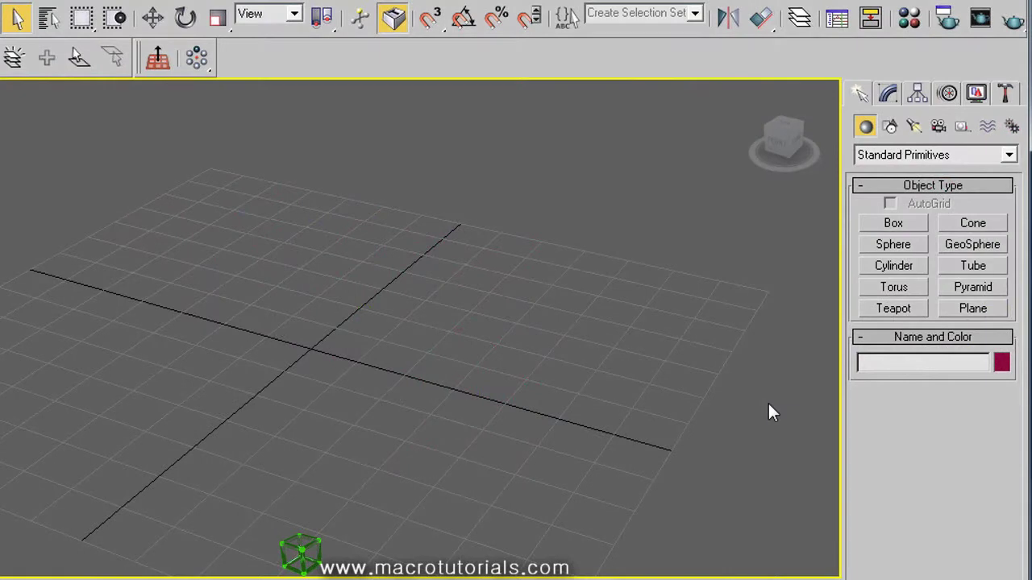
Step: Create a teapot of about 27.4 m radius at the grid centre, and increase its radius to 29.067 m
click(895, 311)
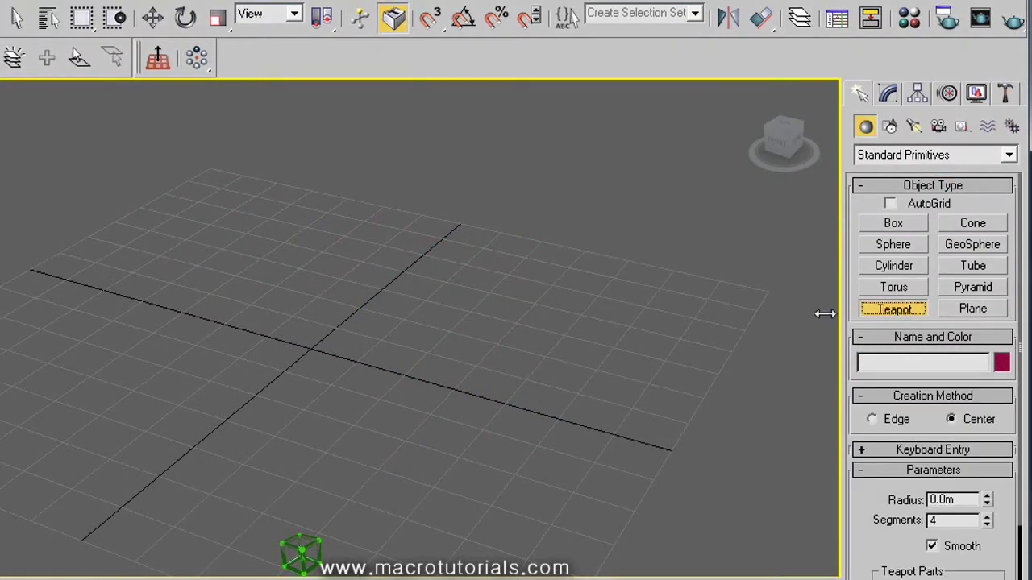
drag(298, 339, 439, 342)
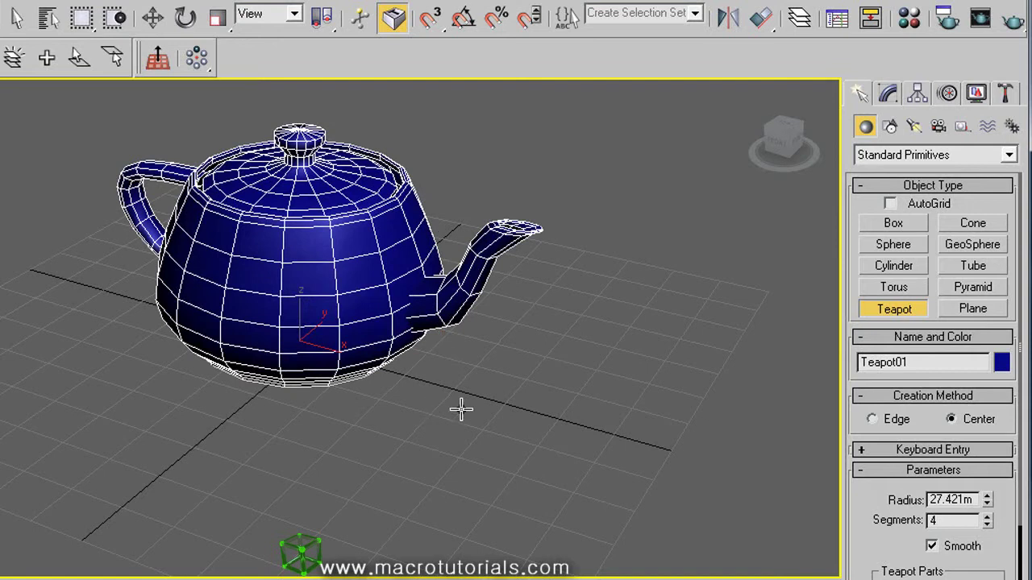
click(888, 95)
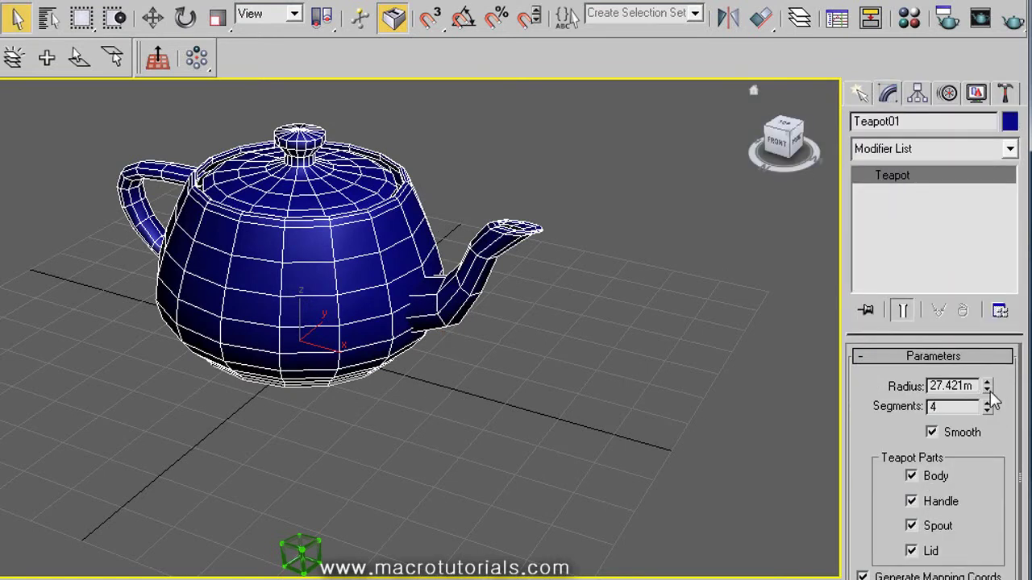
mouse_move(990, 392)
mouse_down()
mouse_move(990, 406)
mouse_move(990, 352)
mouse_move(992, 404)
mouse_up()
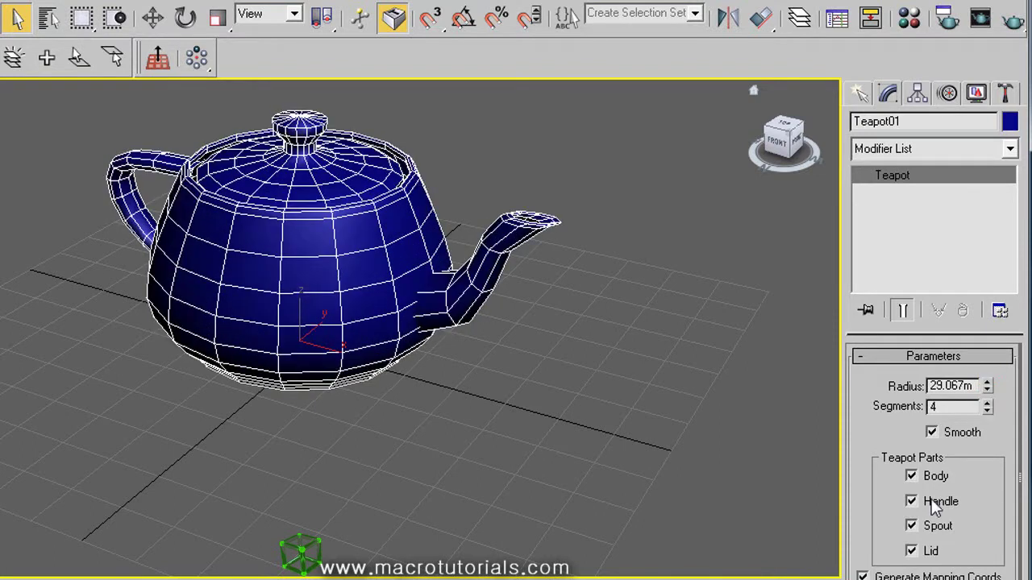
Step: Turn the teapot's handle and spout off and back on, and turn off its lid
click(935, 502)
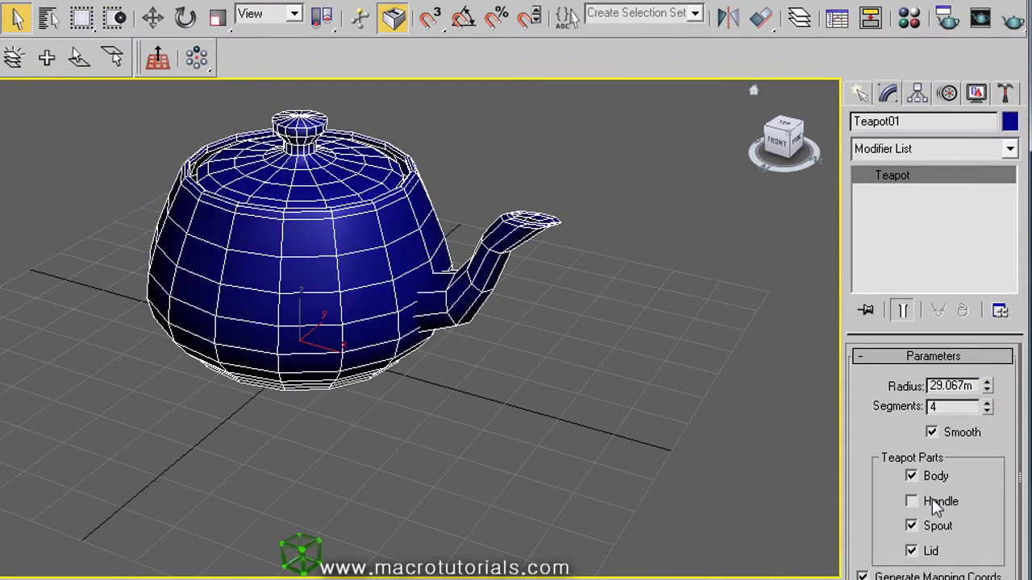
click(933, 501)
click(928, 524)
click(926, 524)
click(929, 555)
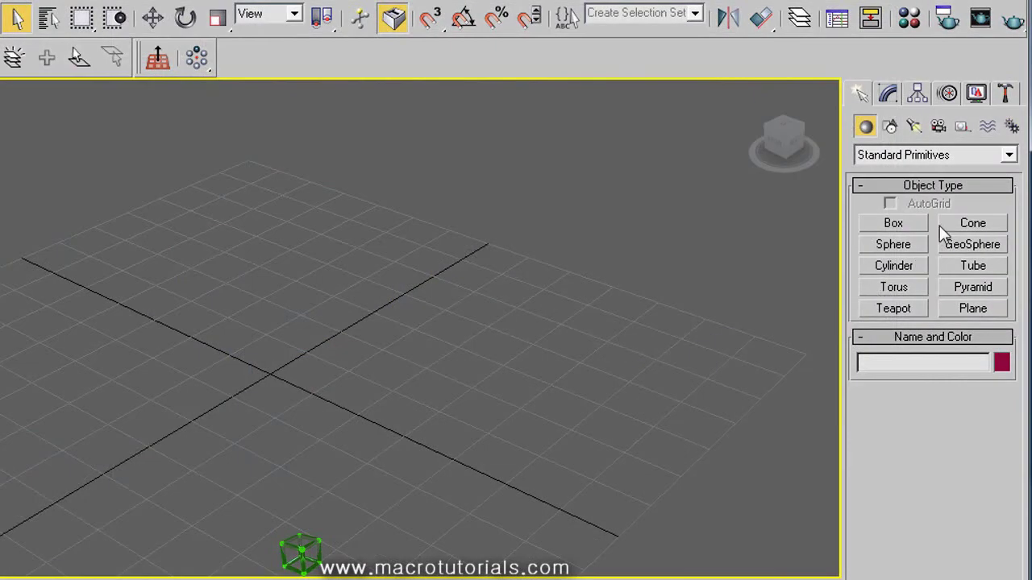
Step: Create a pointed cone on the grid with a base radius of about 25.8 m and a height of about 31.3 m
click(945, 227)
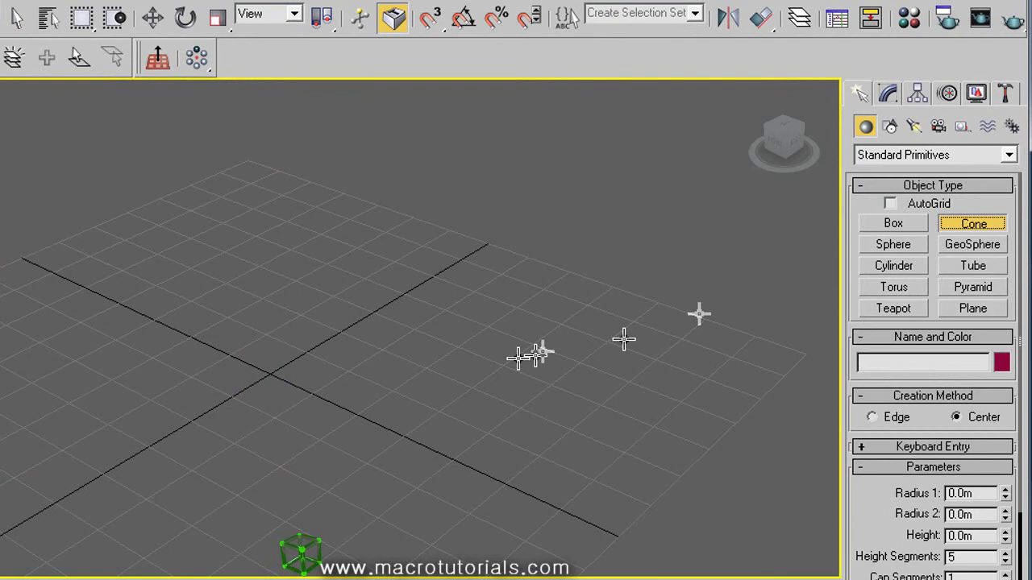
drag(518, 357, 651, 403)
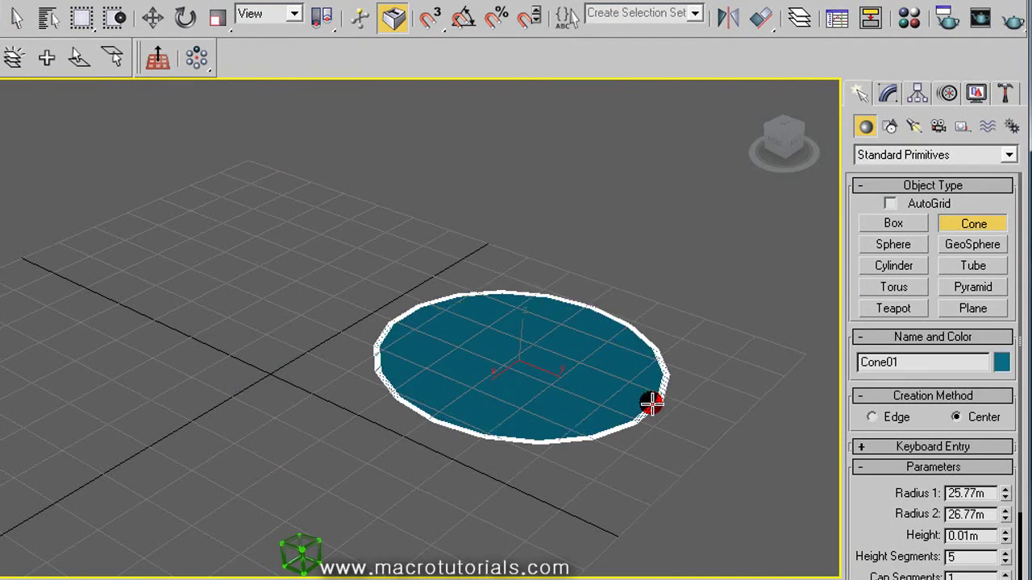
click(650, 299)
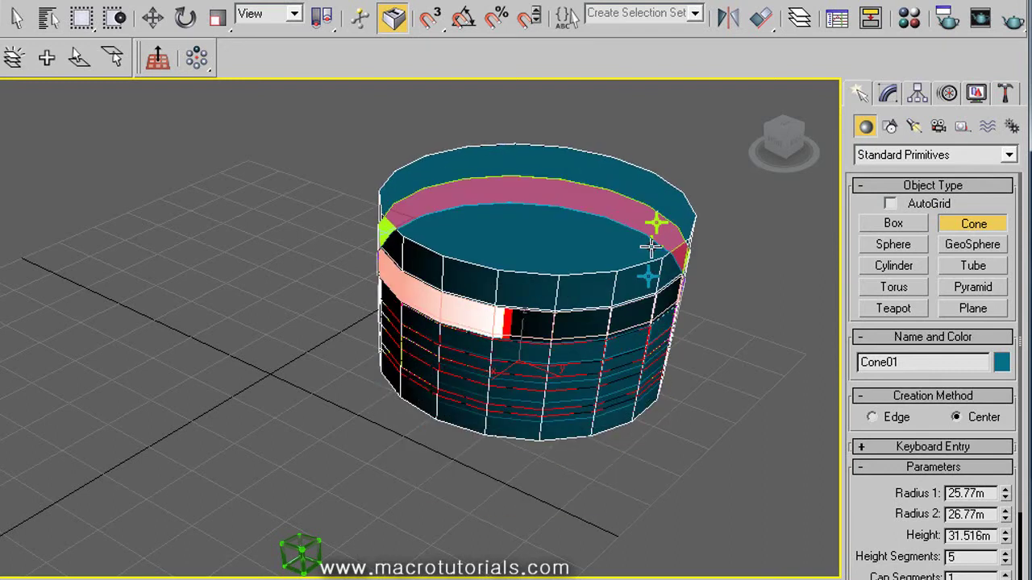
click(655, 224)
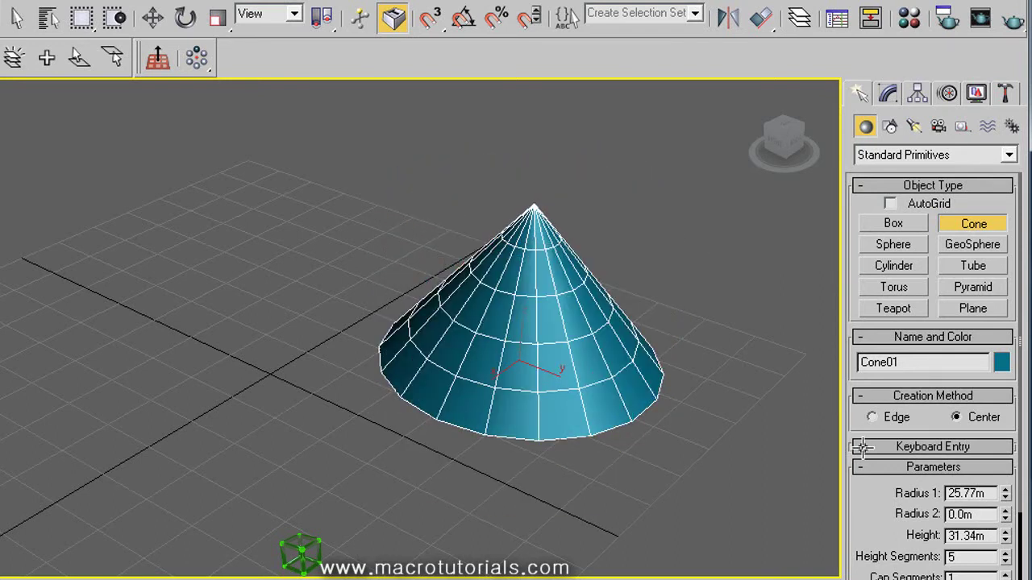
click(675, 293)
Step: Set the cone's Radius 2 to 4.97 m, height segments to 9 and cap segments to 5, and change its number of sides
click(889, 94)
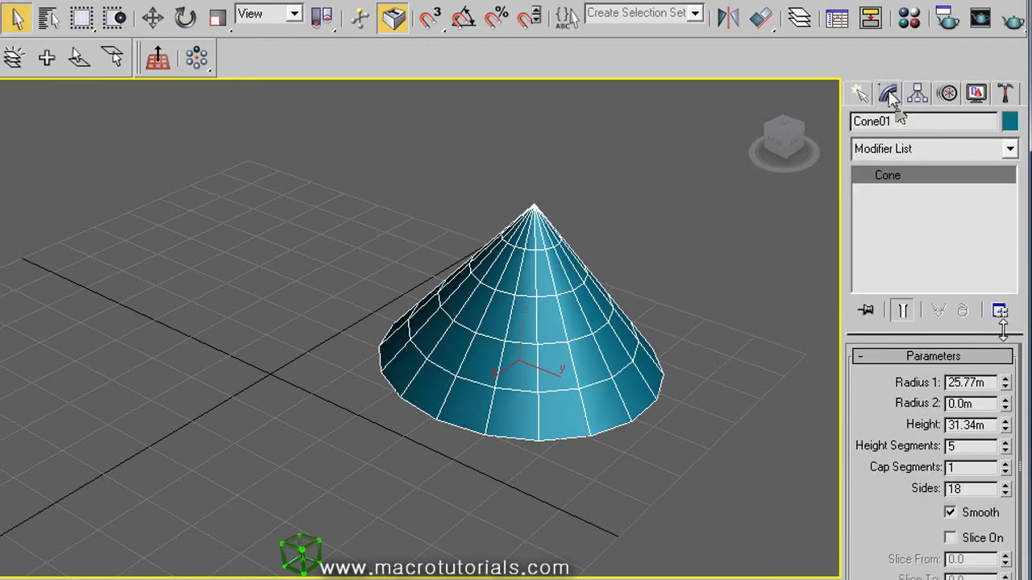
drag(1006, 408, 1007, 241)
drag(1005, 446, 1003, 404)
drag(1000, 505, 1007, 456)
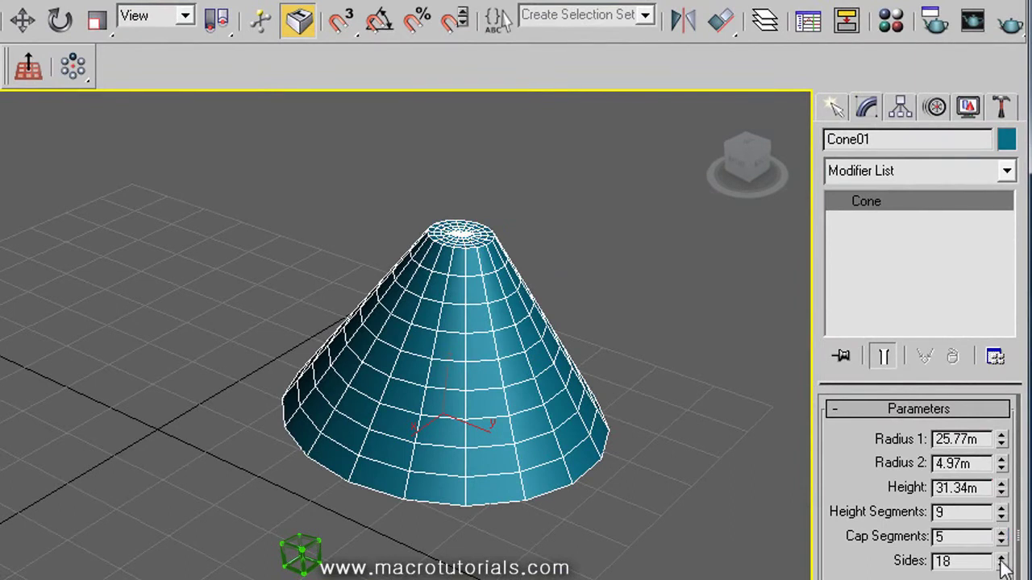
drag(1005, 567, 1024, 343)
click(949, 528)
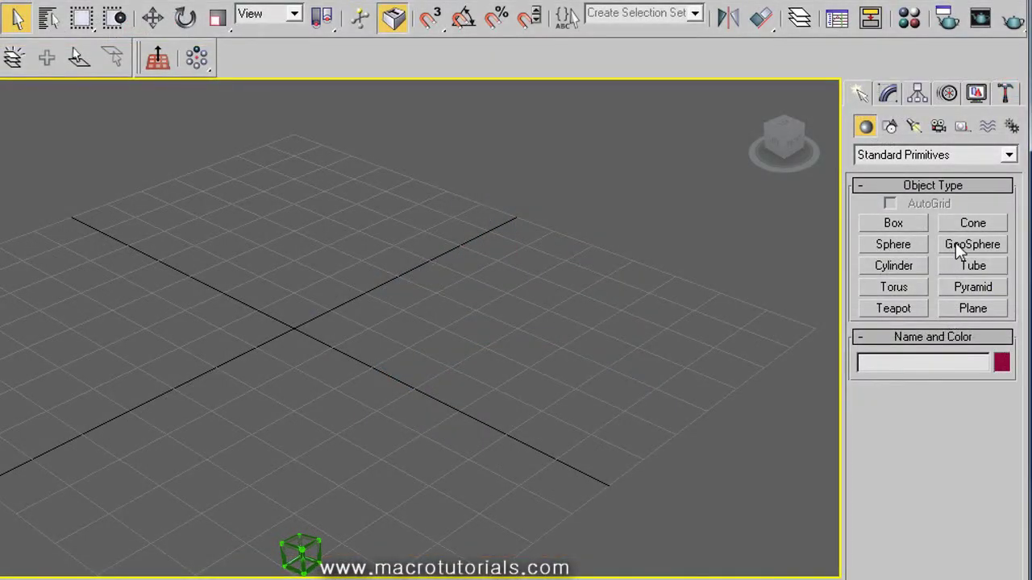
Step: Create a geosphere with a radius of about 24.2 m on the grid
click(956, 245)
drag(545, 326, 652, 297)
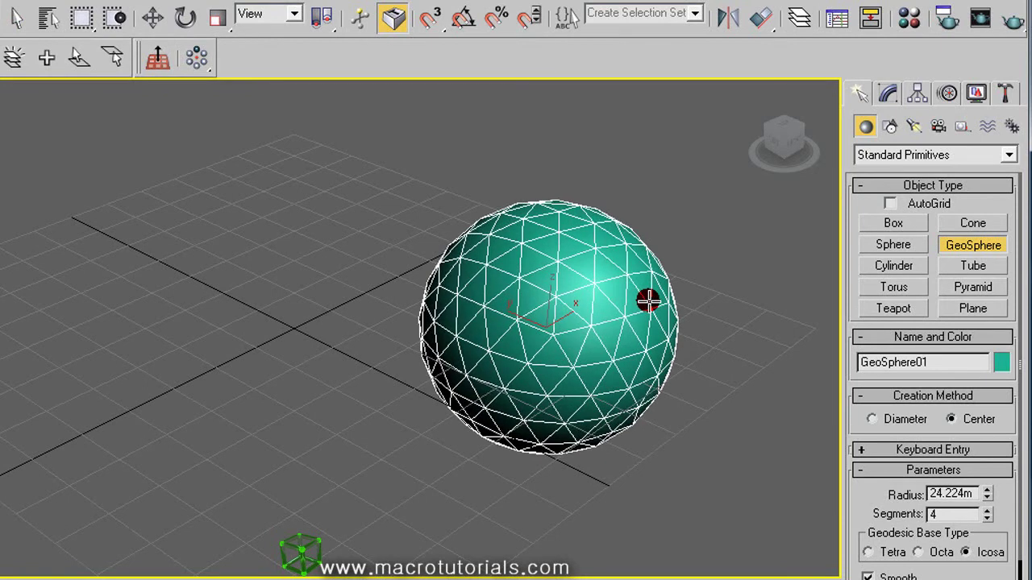
right_click(830, 229)
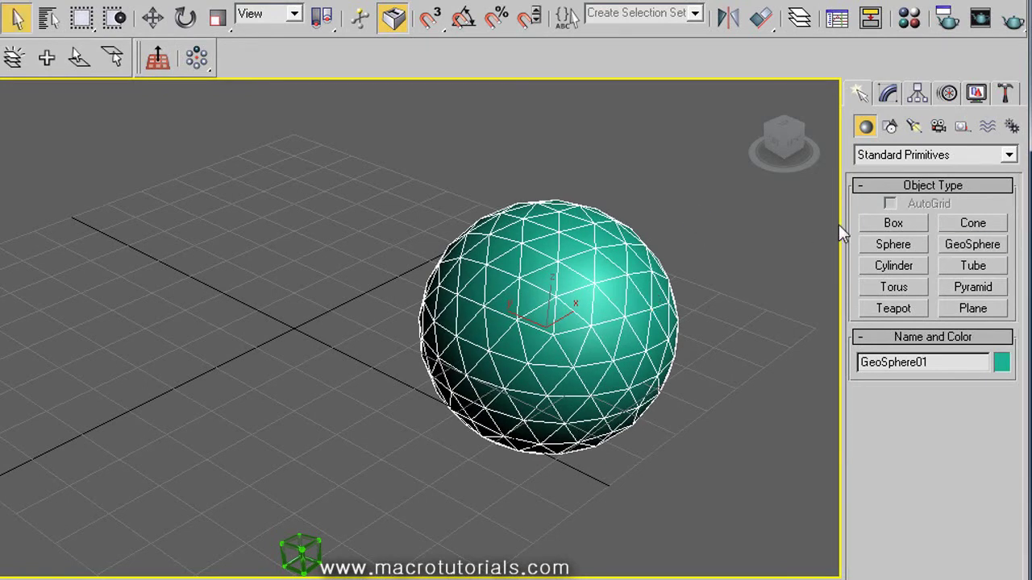
Step: Create a smaller standard sphere behind the geosphere for comparison
click(893, 245)
drag(309, 221, 335, 266)
right_click(369, 390)
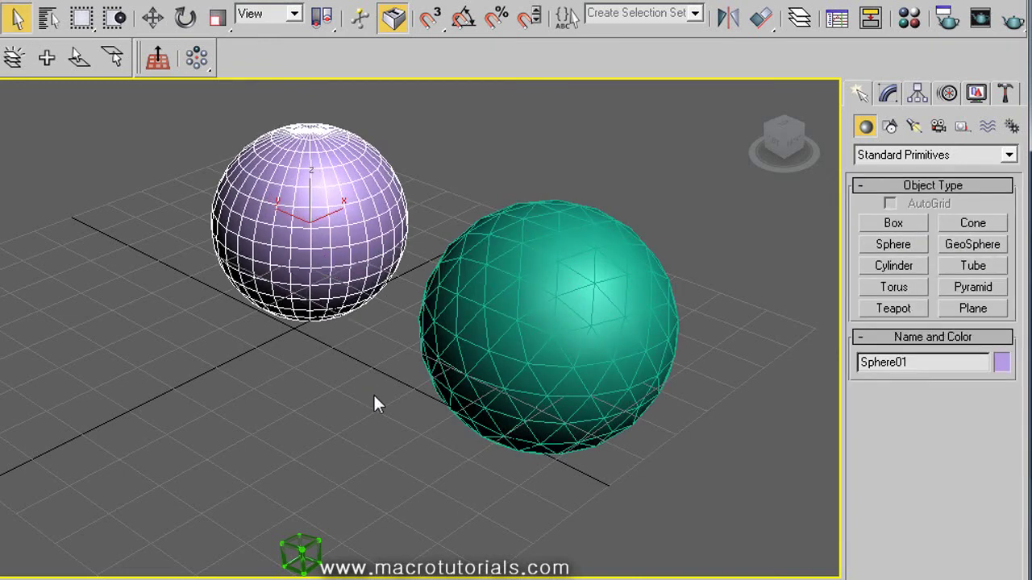
Step: Select the geosphere and the standard sphere in turn to compare their meshes, and delete the standard sphere
click(500, 295)
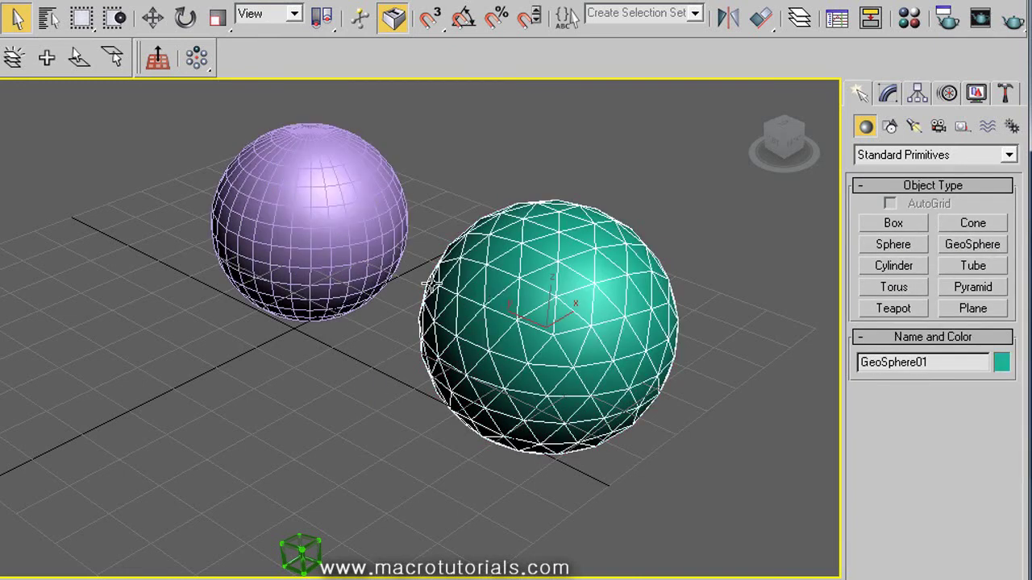
click(353, 243)
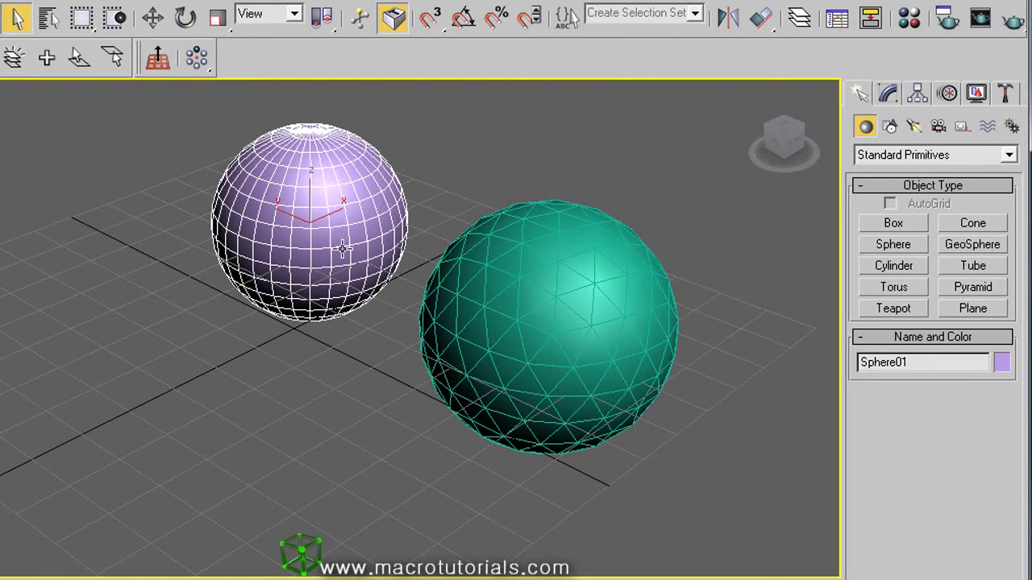
click(511, 305)
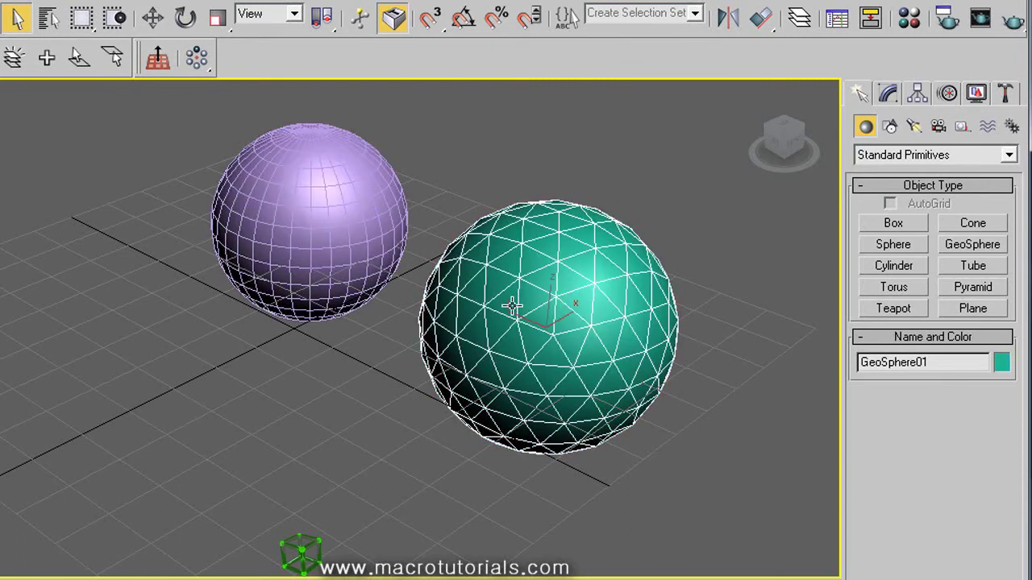
click(314, 227)
key(Delete)
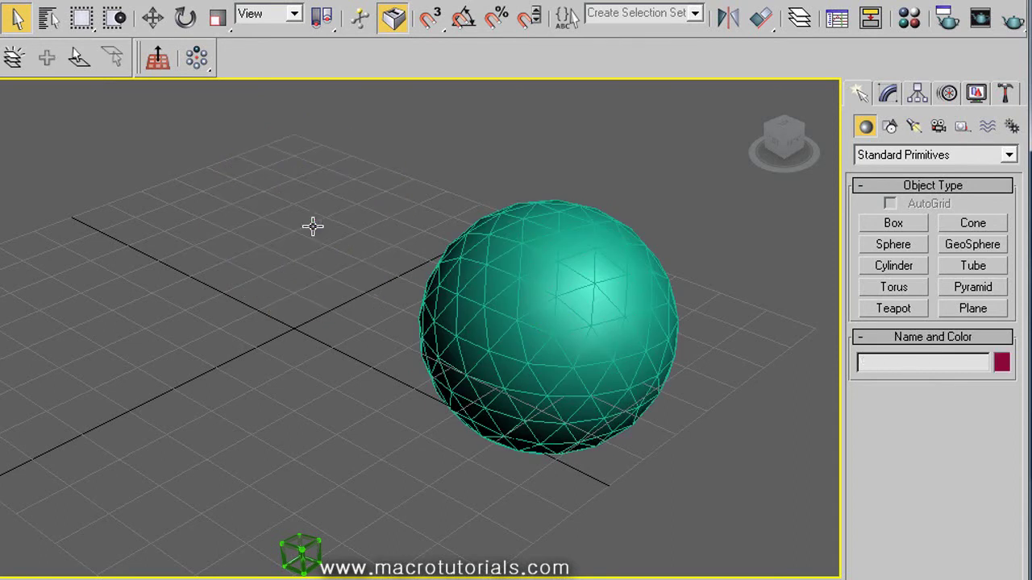
Step: Select the geosphere, try the Tetra and Octa geodesic base types on it, and restore Icosa
click(449, 325)
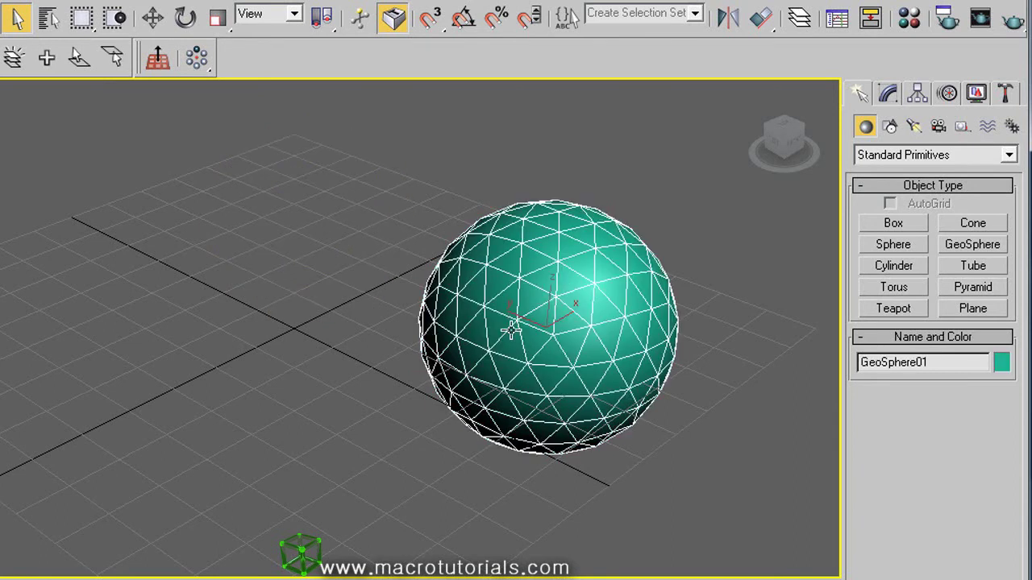
click(888, 94)
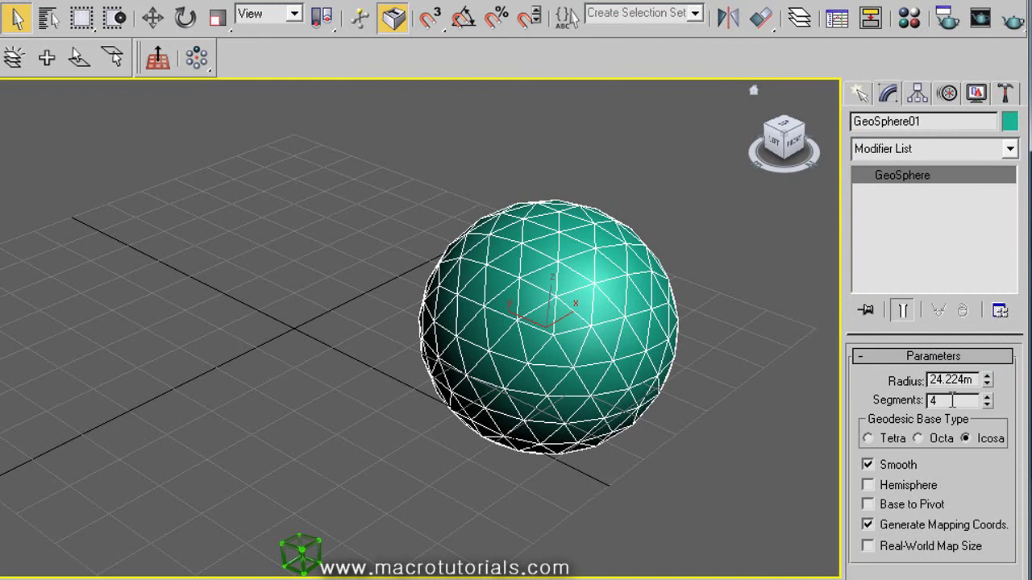
click(868, 438)
click(918, 437)
click(966, 438)
Step: Turn Base to Pivot on and off for the geosphere, and cut it to a hemisphere
click(868, 505)
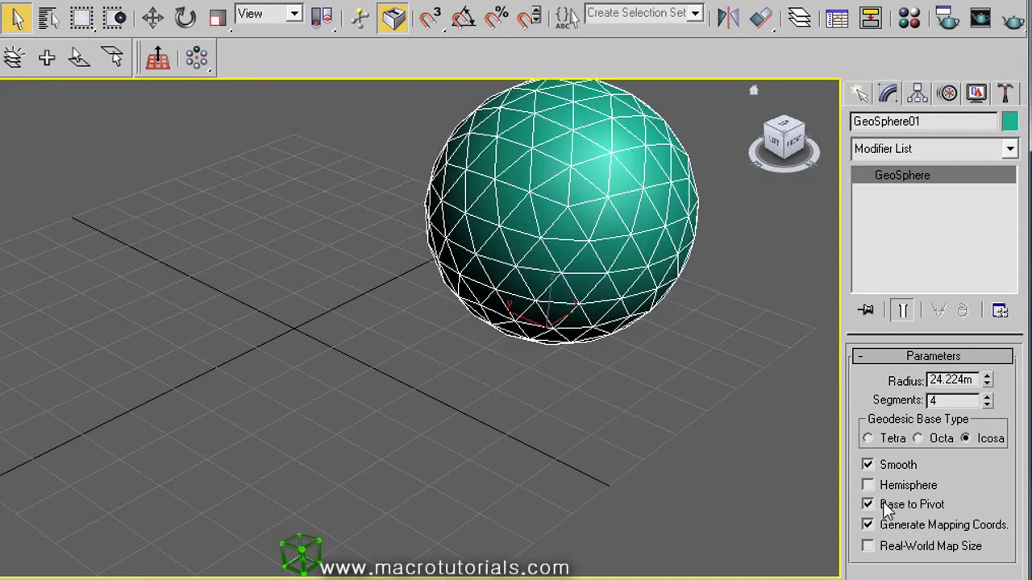
click(868, 505)
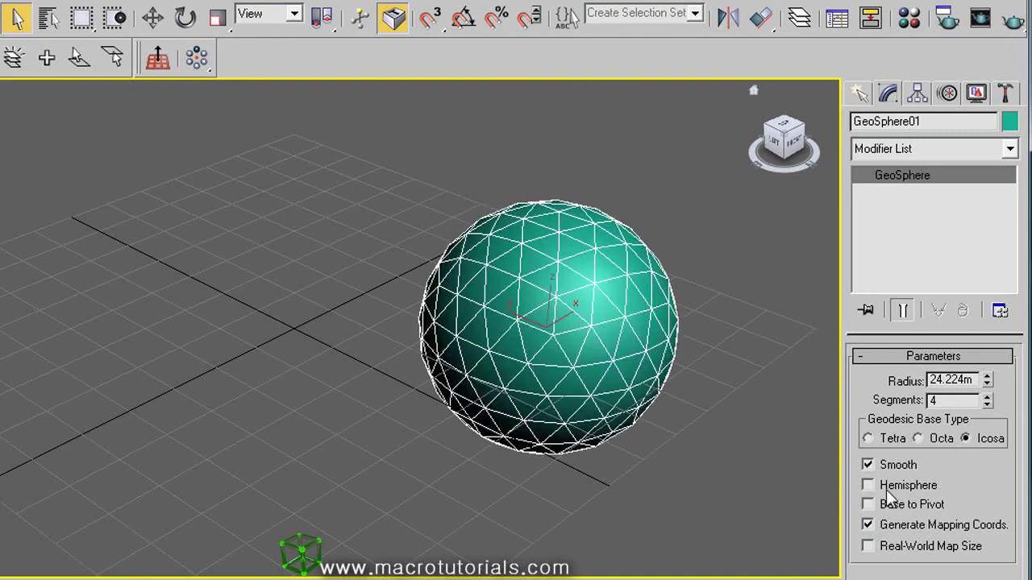
click(886, 490)
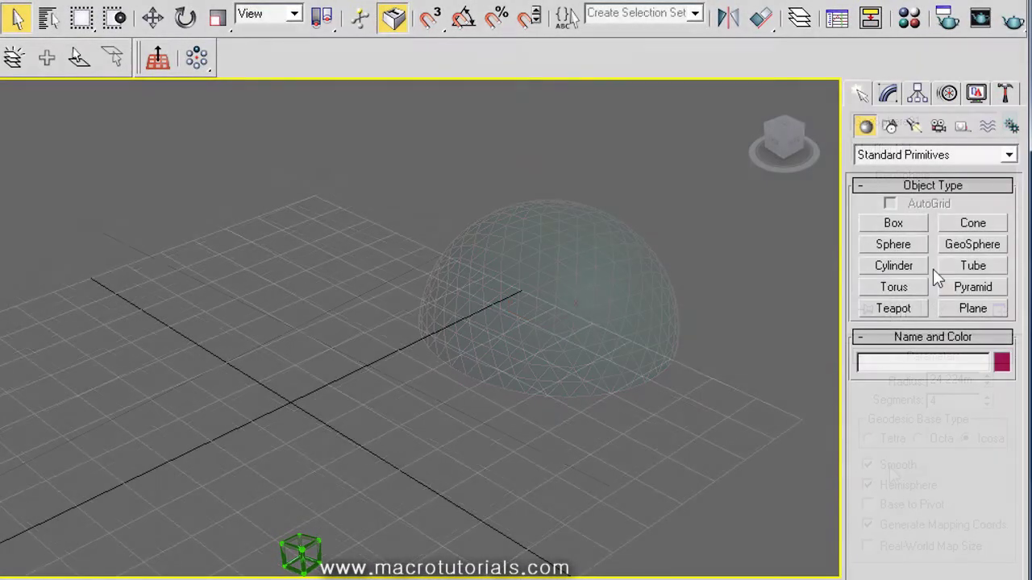
Step: Create a tube with an outer radius of about 21.1 m, an inner radius of about 13.5 m and a height of about 52.1 m
click(948, 269)
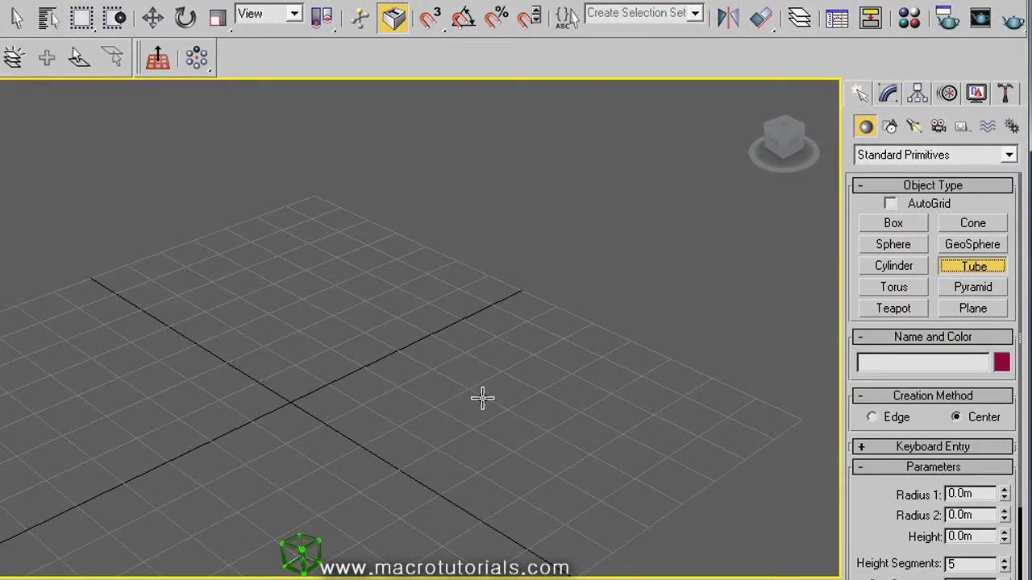
drag(487, 394, 584, 437)
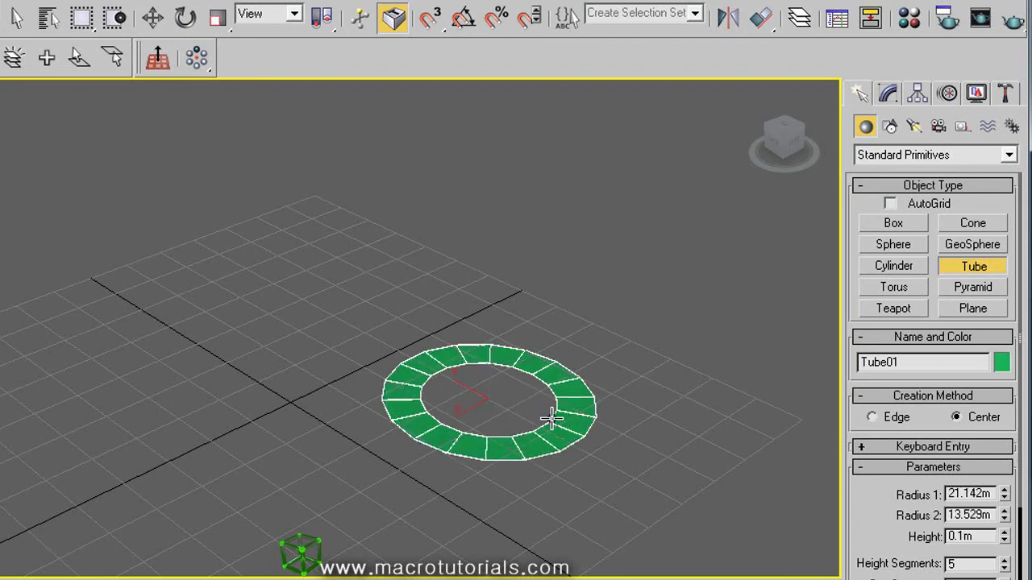
click(552, 418)
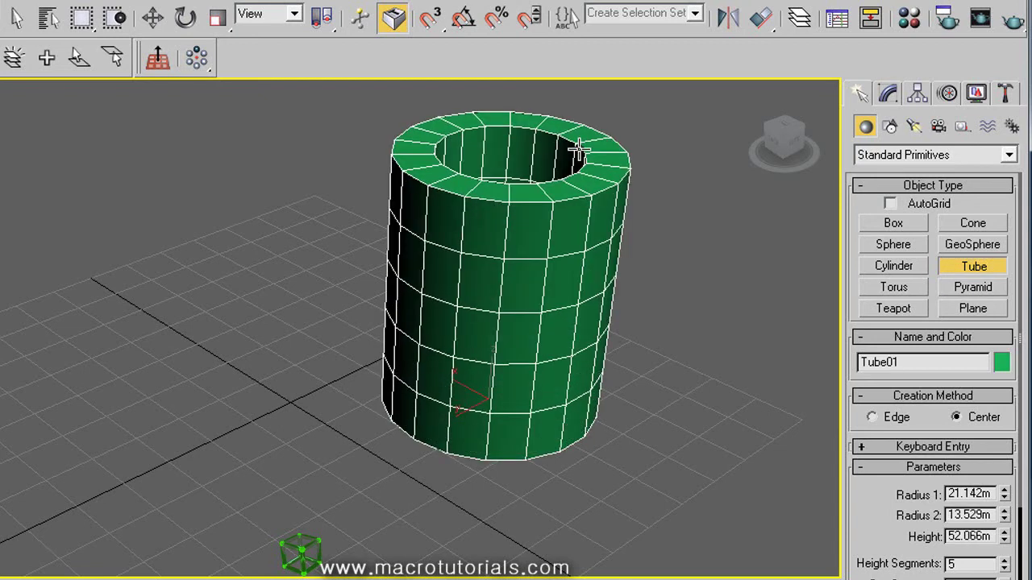
click(578, 149)
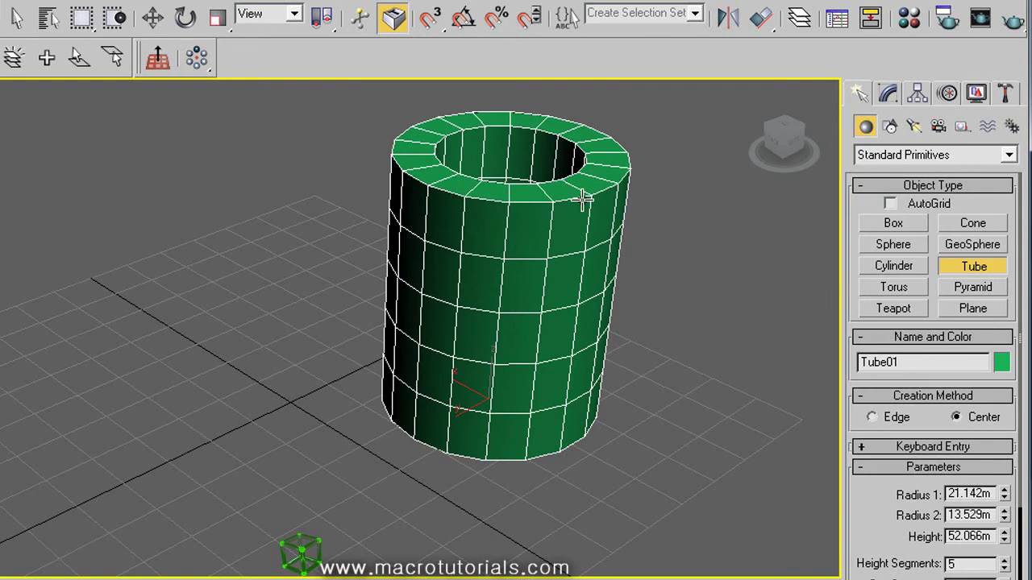
Step: Set the tube's height segments to 8, cap segments to 4 and sides to 13
click(889, 94)
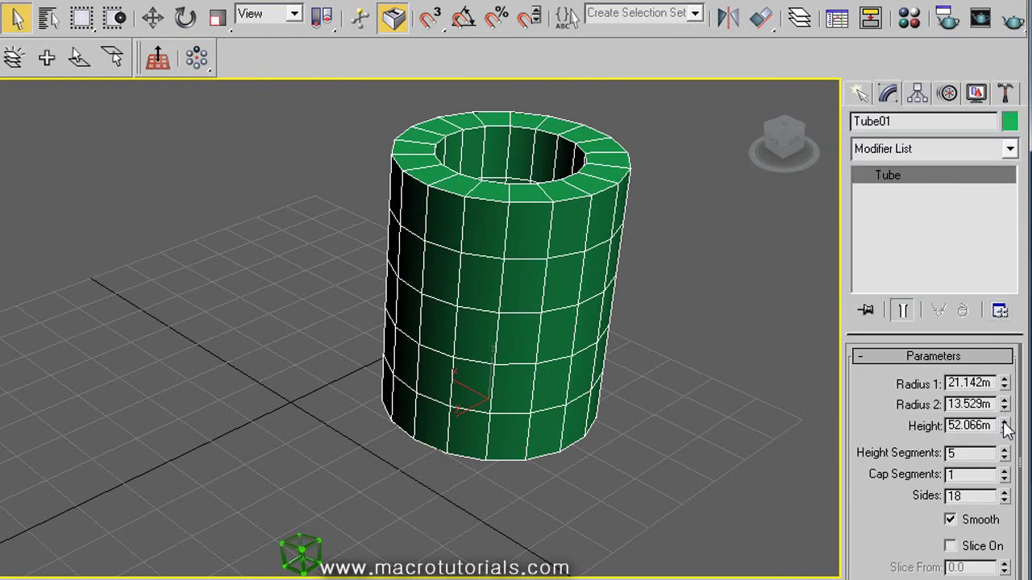
click(1004, 449)
click(1004, 449)
click(1004, 449)
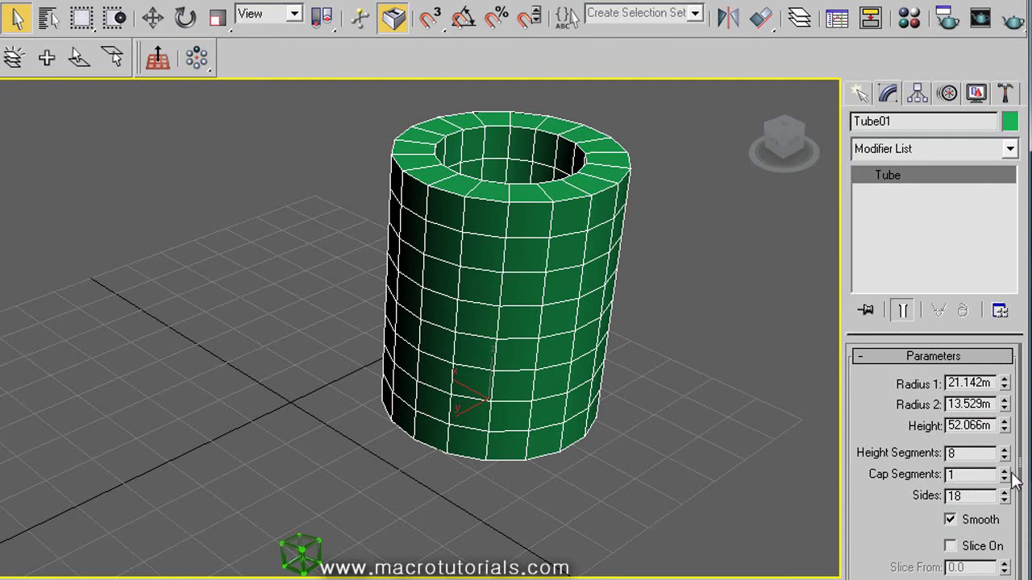
click(1003, 471)
click(1004, 470)
click(1004, 470)
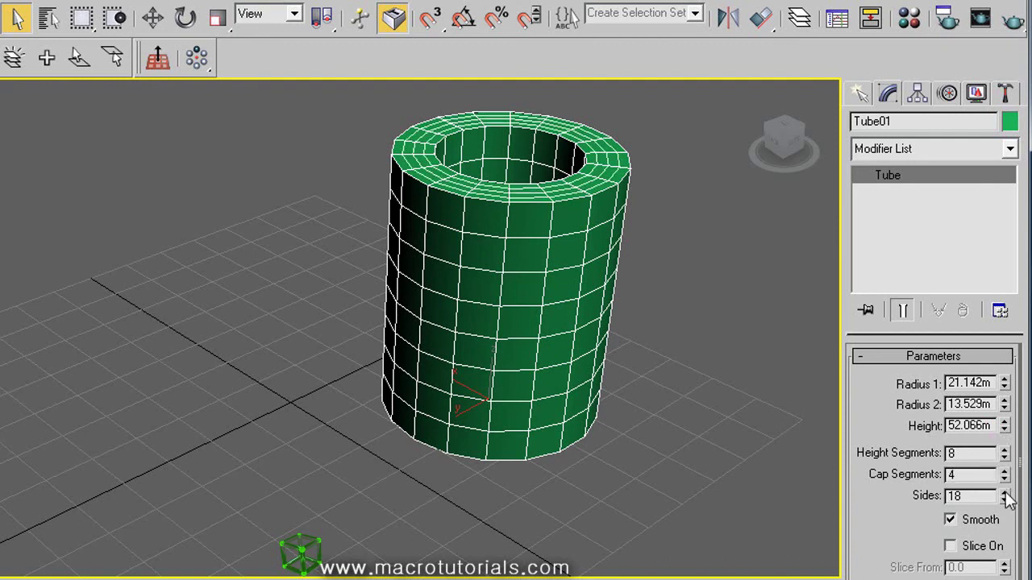
drag(1004, 497, 985, 542)
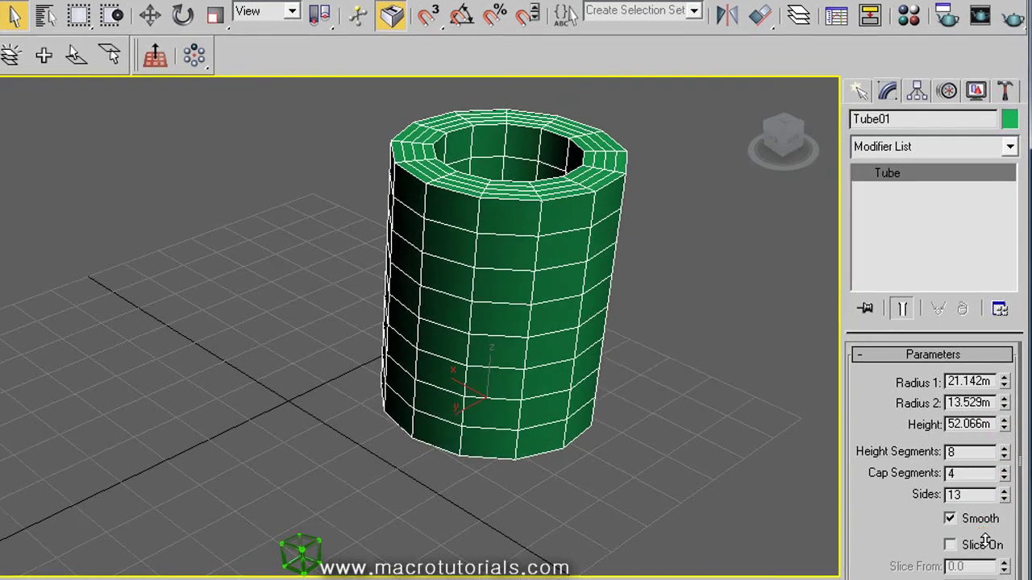
Step: Turn on slicing for the tube and adjust its slice values to cut a section away
click(983, 544)
drag(1004, 579, 989, 506)
drag(990, 506, 983, 392)
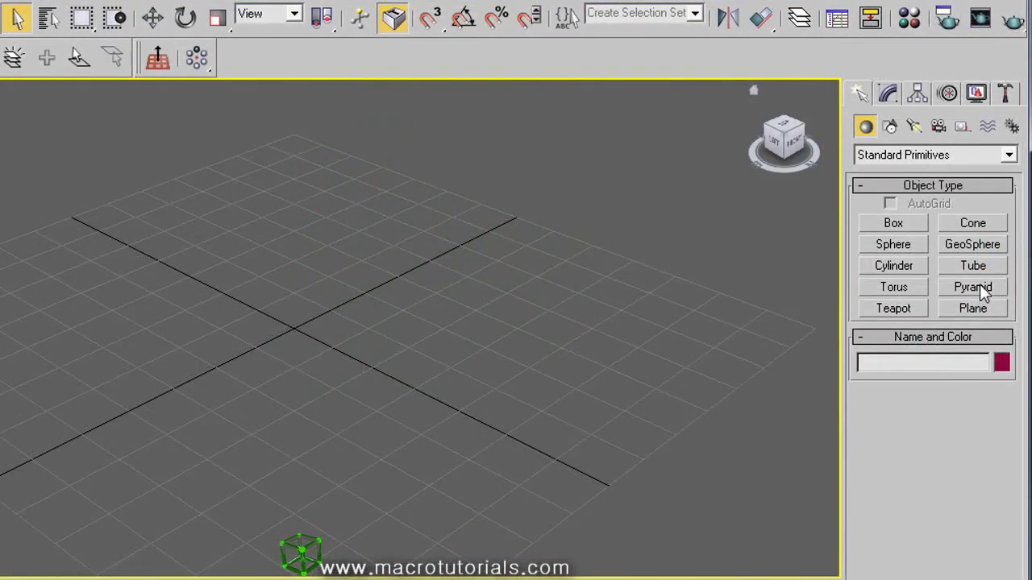
Step: Create a pyramid with a width of about 30.8 m, a depth of about 36.8 m and a height of about 22 m
click(977, 286)
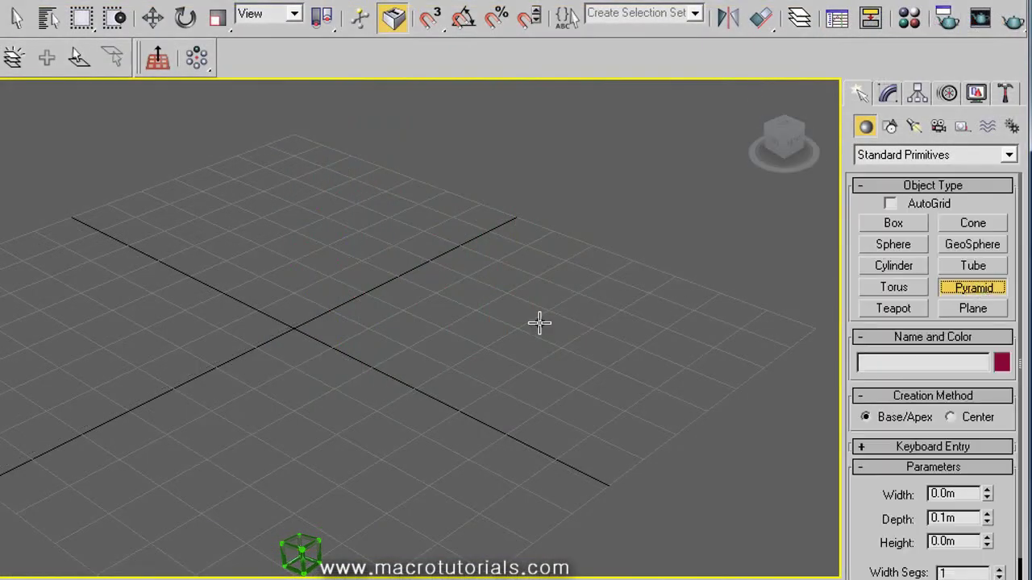
drag(419, 290, 661, 283)
click(650, 188)
right_click(734, 179)
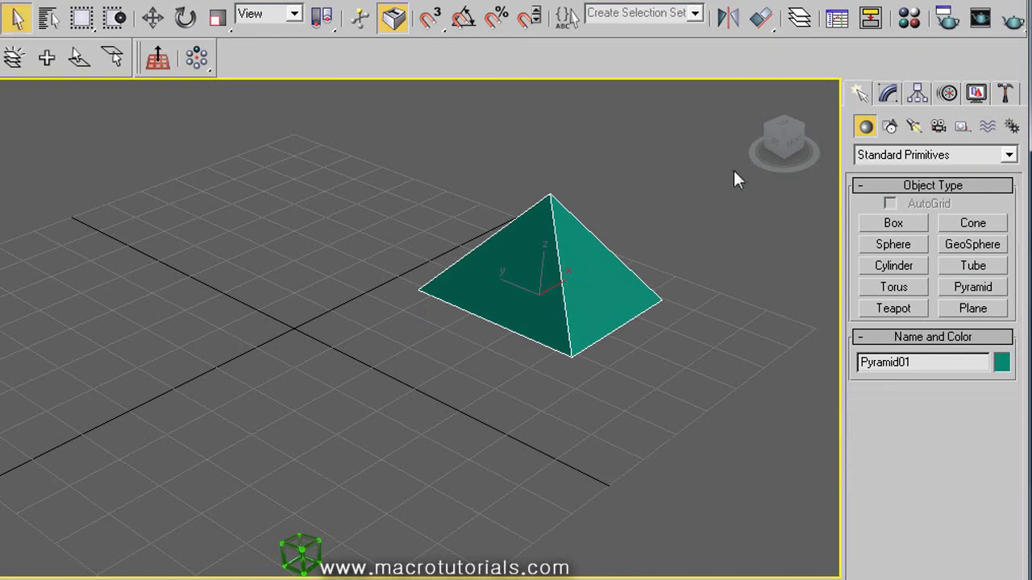
Step: Set the pyramid's width segments to 7 and increase its depth and height segments
click(887, 93)
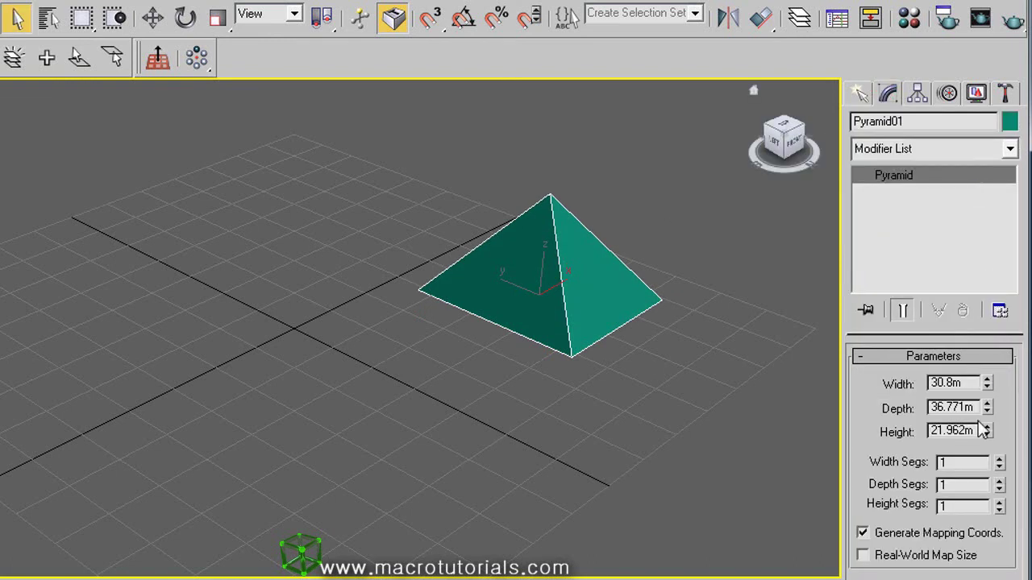
drag(999, 466, 1000, 407)
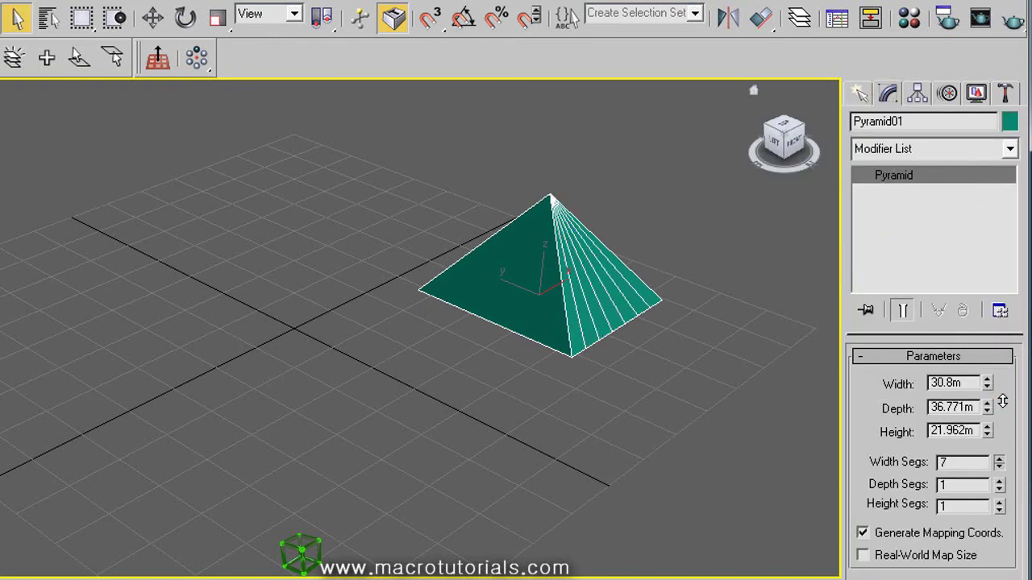
drag(998, 484, 990, 424)
drag(998, 503, 817, 465)
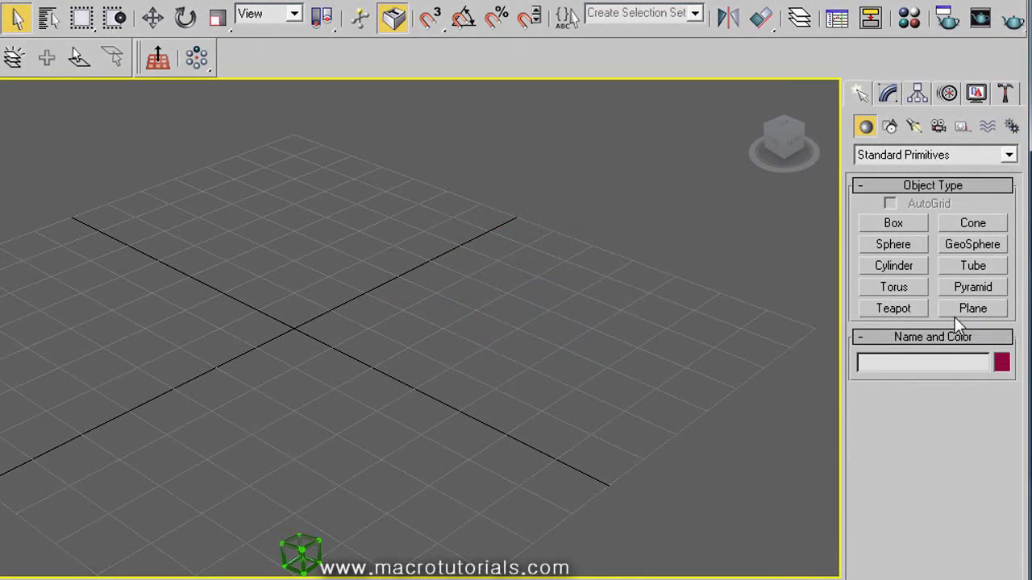
Step: Create a rectangular plane with a length of about 49.9 m and a width of about 44.9 m
click(959, 311)
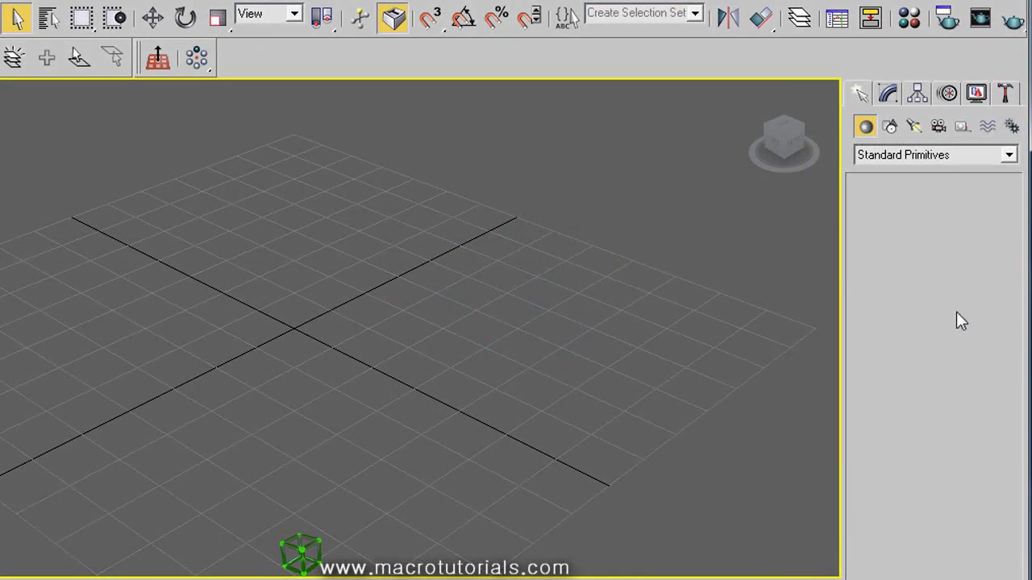
drag(380, 311, 728, 321)
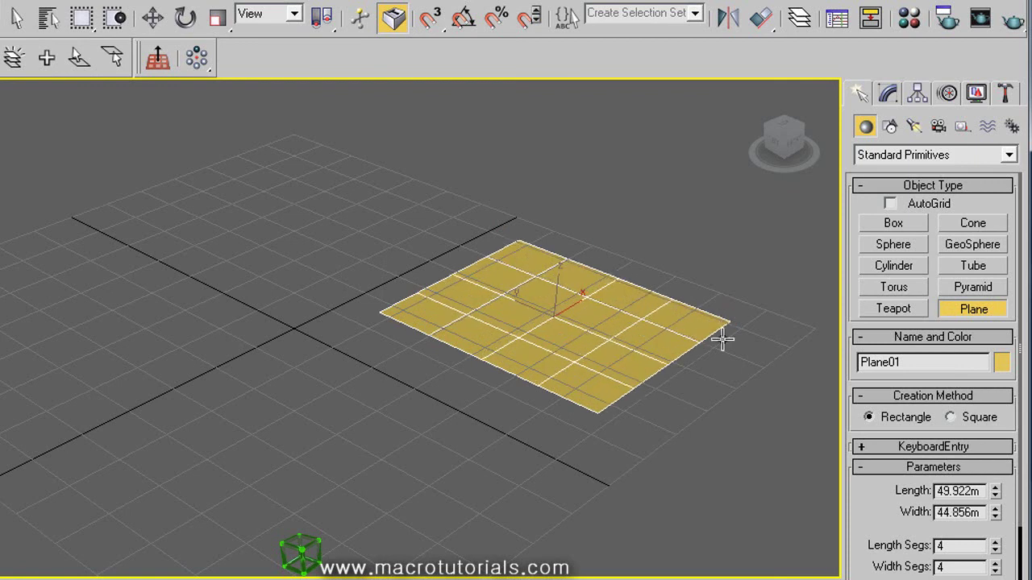
Step: Adjust the number of length segments of the plane in its modification parameters
click(888, 93)
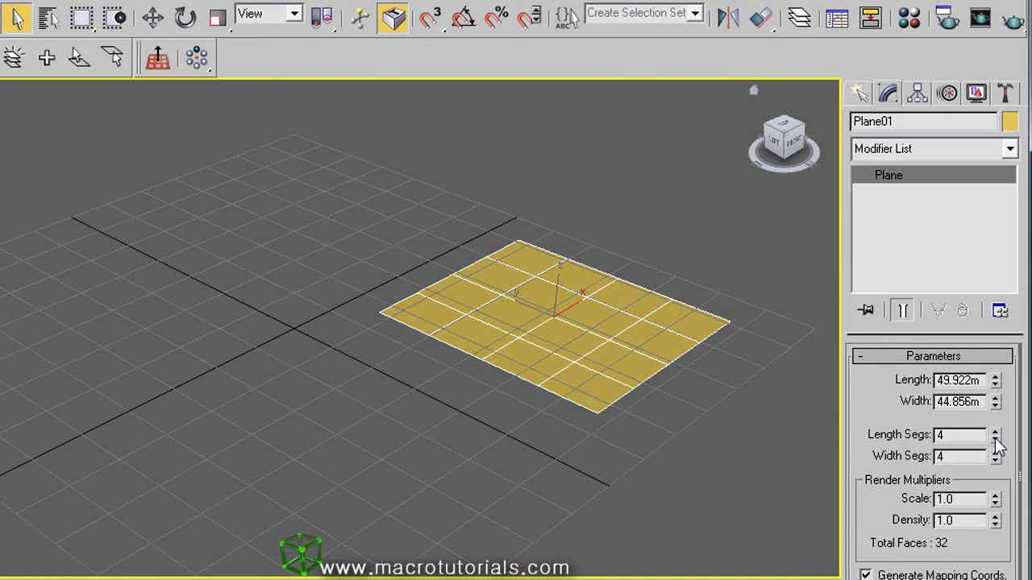
drag(995, 439, 973, 427)
drag(995, 437, 991, 444)
drag(991, 444, 963, 460)
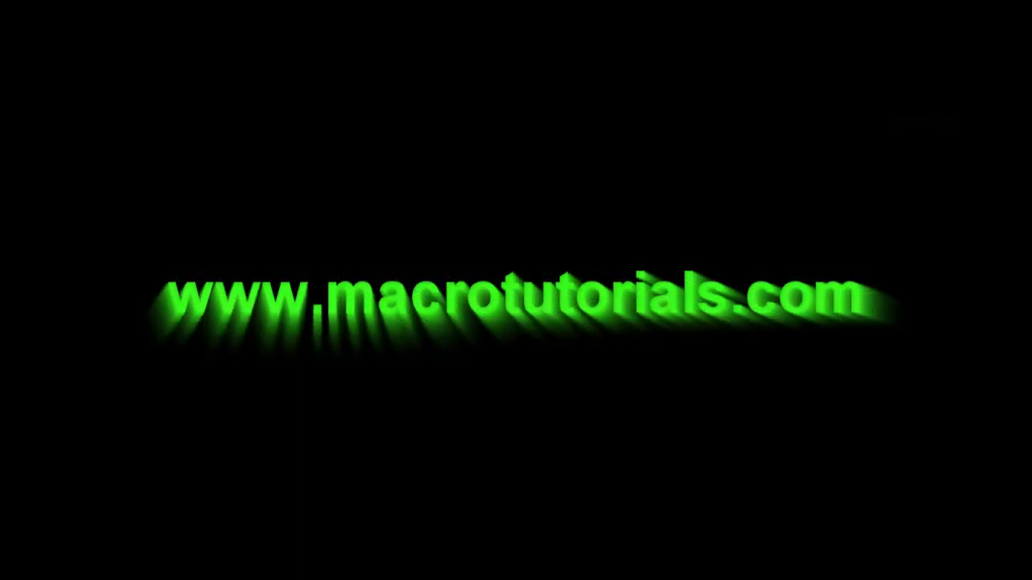